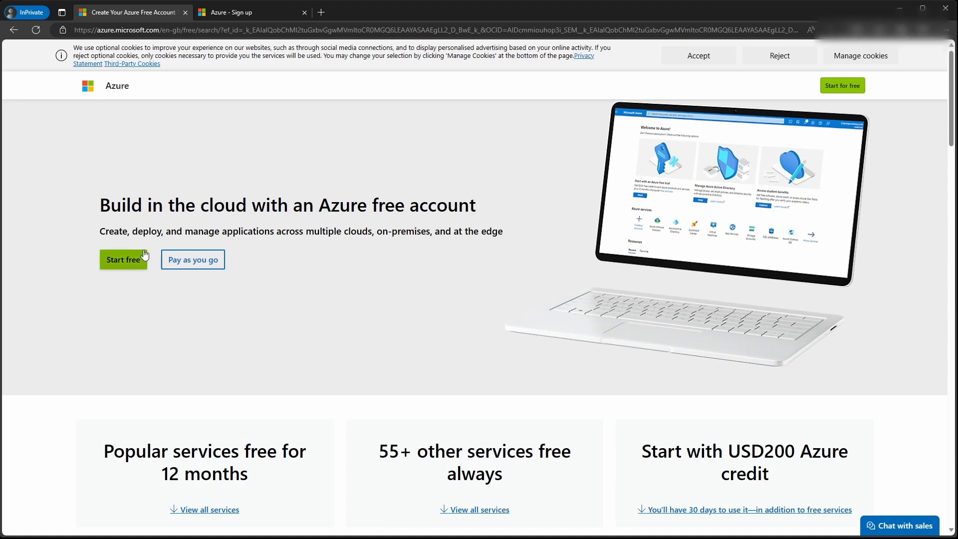
Step: Begin the free Azure account sign-up from the Start free button
{"action": "left_click", "coordinate": [124, 266]}
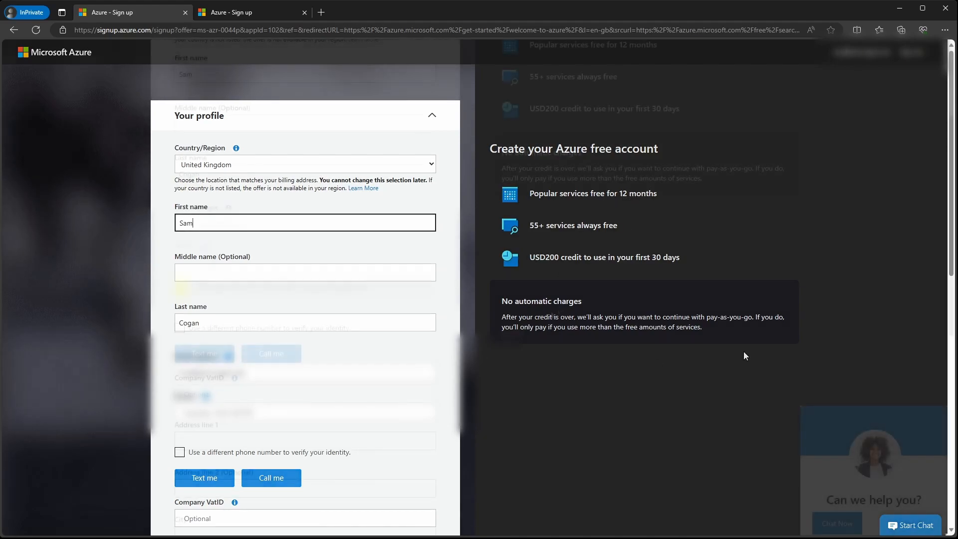
Step: Verify the phone by text, accept the customer agreement, decline offers emails, and submit the profile
{"action": "scroll", "coordinate": [413, 322], "scroll_direction": "down", "scroll_amount": 3}
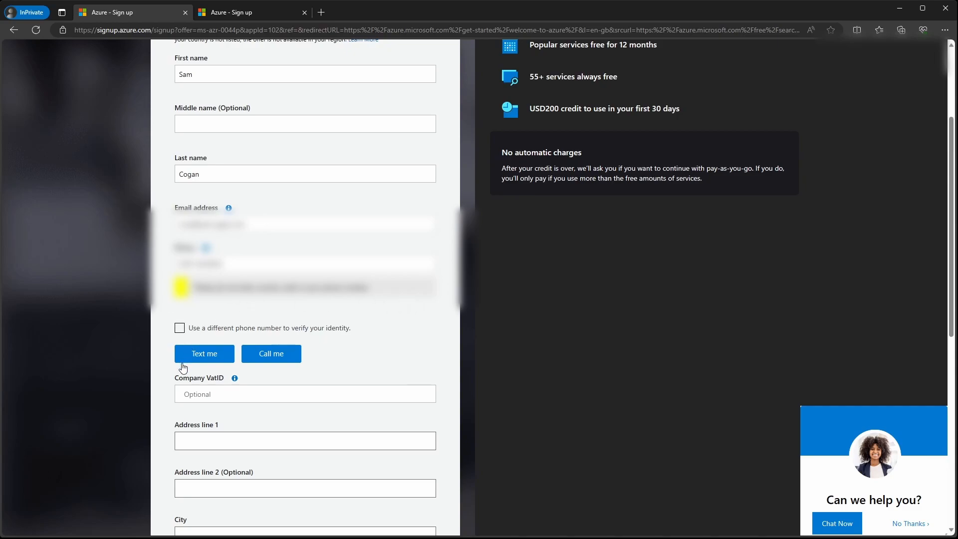
{"action": "left_click", "coordinate": [174, 354]}
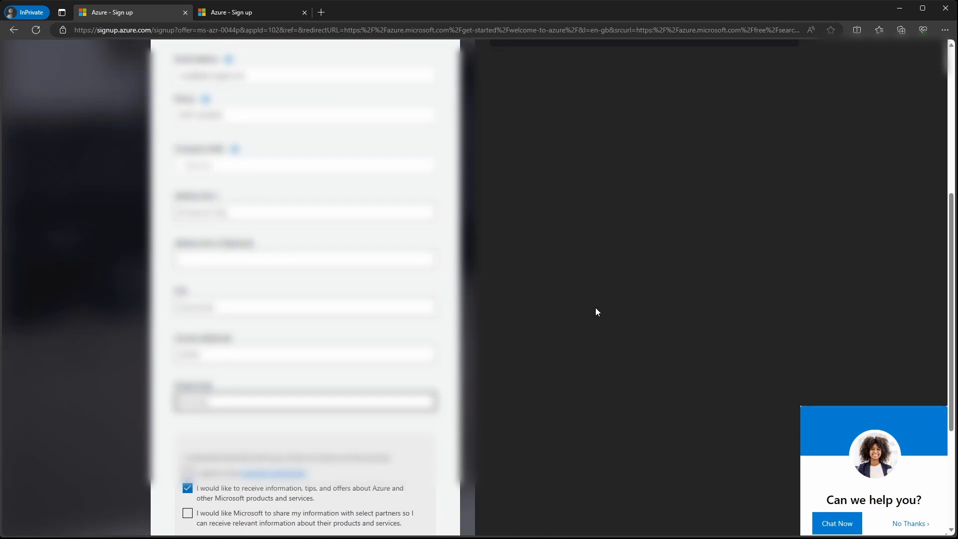
{"action": "scroll", "coordinate": [597, 312], "scroll_direction": "down", "scroll_amount": 3}
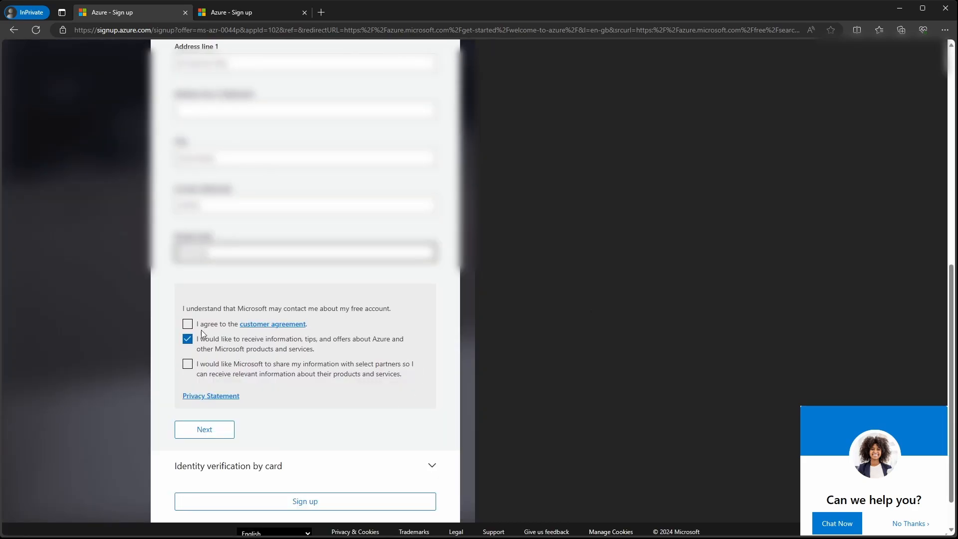
{"action": "left_click", "coordinate": [188, 324]}
{"action": "left_click", "coordinate": [187, 339]}
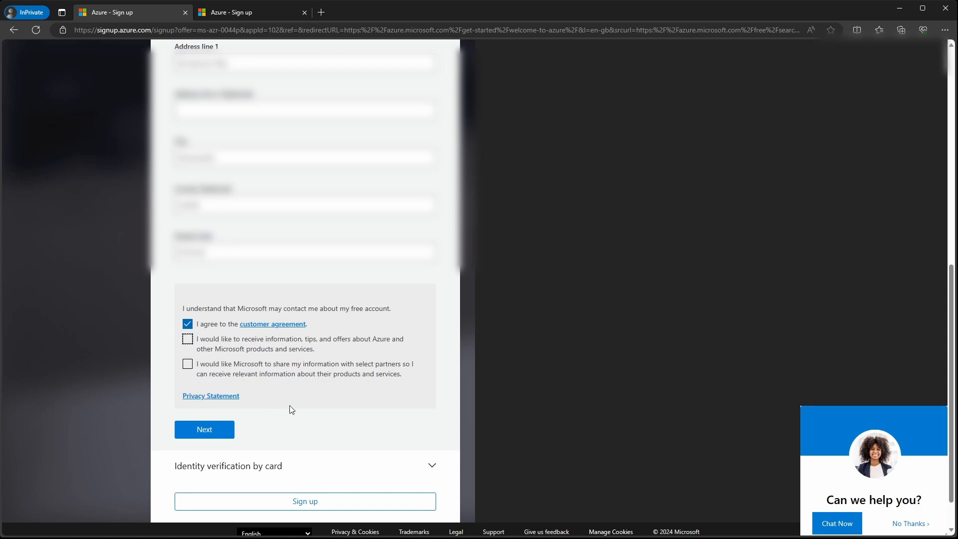
{"action": "left_click", "coordinate": [204, 385]}
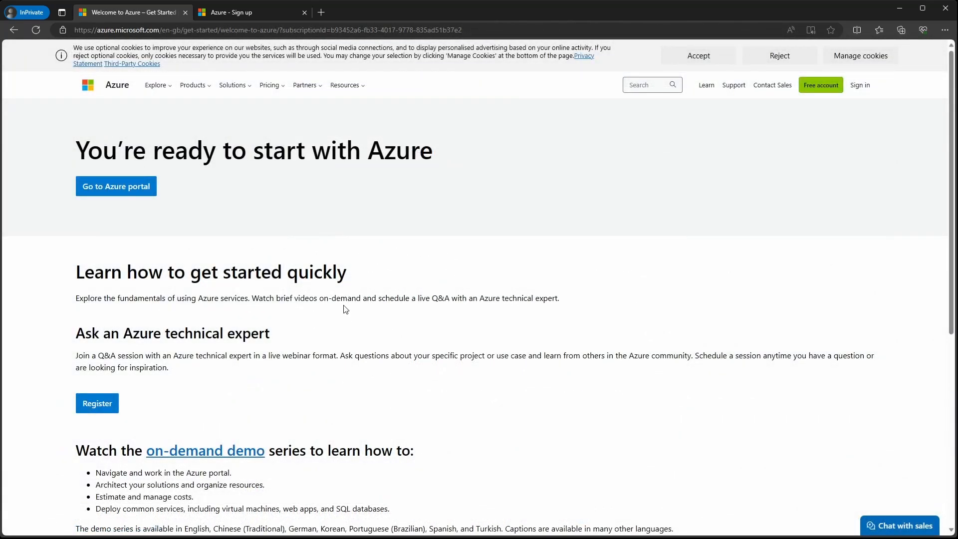
Step: Go to the Azure portal, choose an identity verification method, and decline the authenticator app
{"action": "left_click", "coordinate": [119, 192]}
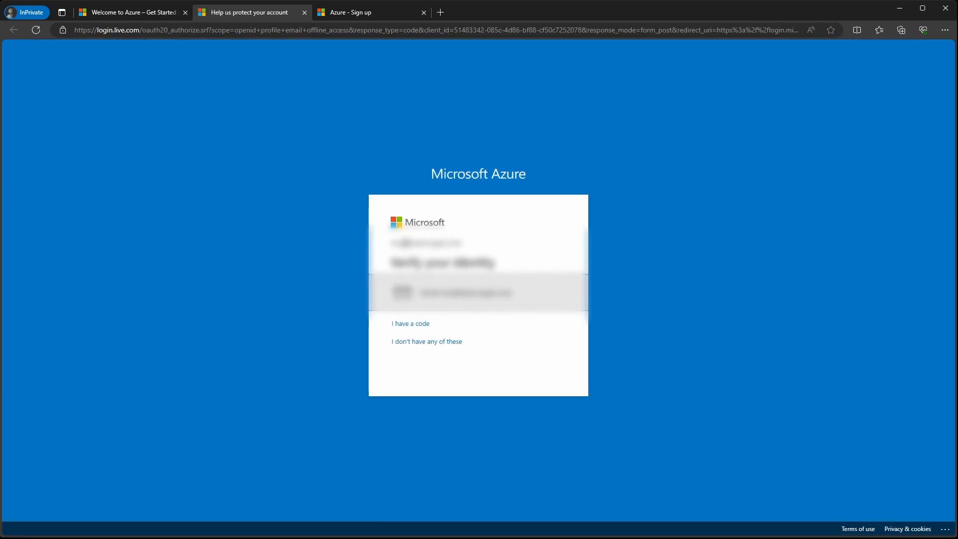
{"action": "left_click", "coordinate": [416, 276]}
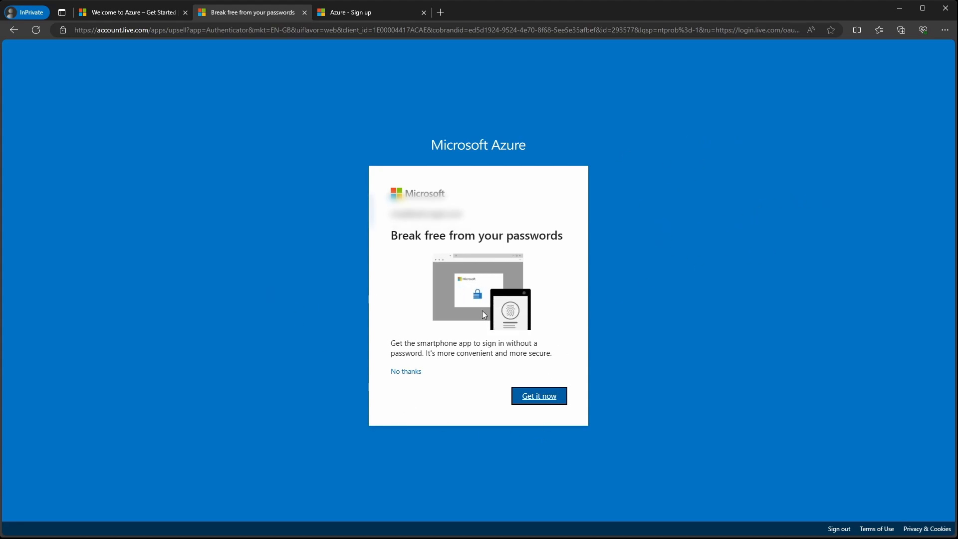
{"action": "left_click", "coordinate": [416, 370]}
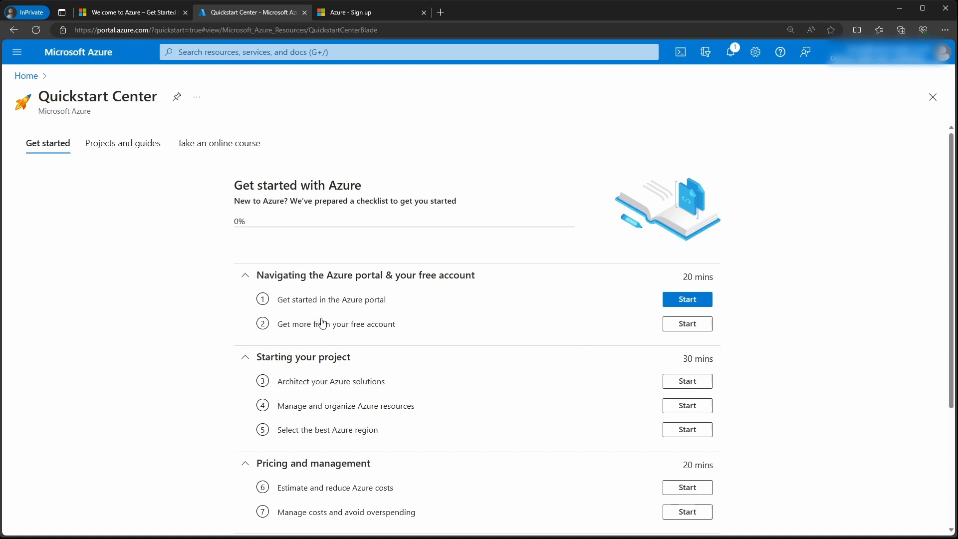
Step: Close the Quickstart Center blade to get back to the portal Home page
{"action": "scroll", "coordinate": [400, 335], "scroll_direction": "down", "scroll_amount": 3}
{"action": "scroll", "coordinate": [400, 336], "scroll_direction": "up", "scroll_amount": 3}
{"action": "left_click", "coordinate": [932, 96]}
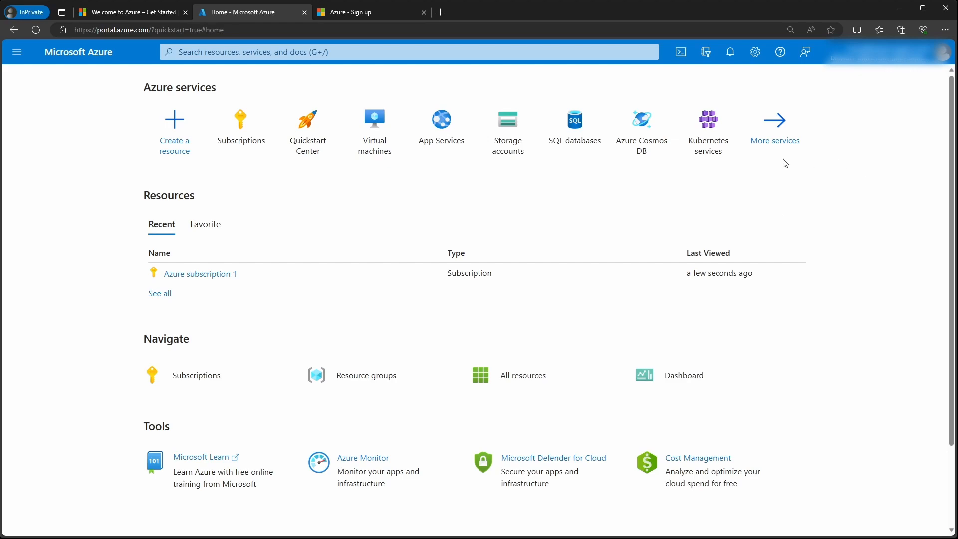
Step: Open the All resources list and dismiss its introductory tips
{"action": "left_click", "coordinate": [520, 377]}
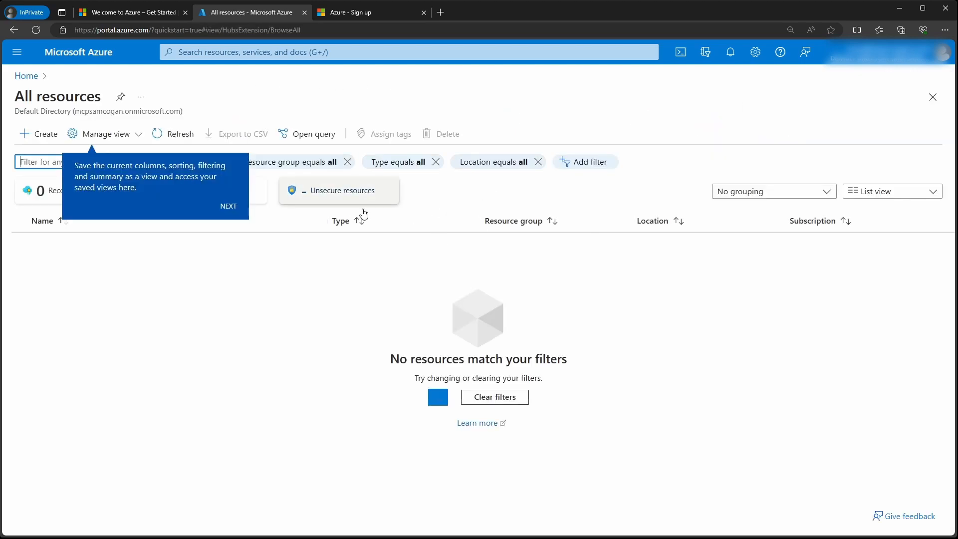
{"action": "left_click", "coordinate": [230, 206]}
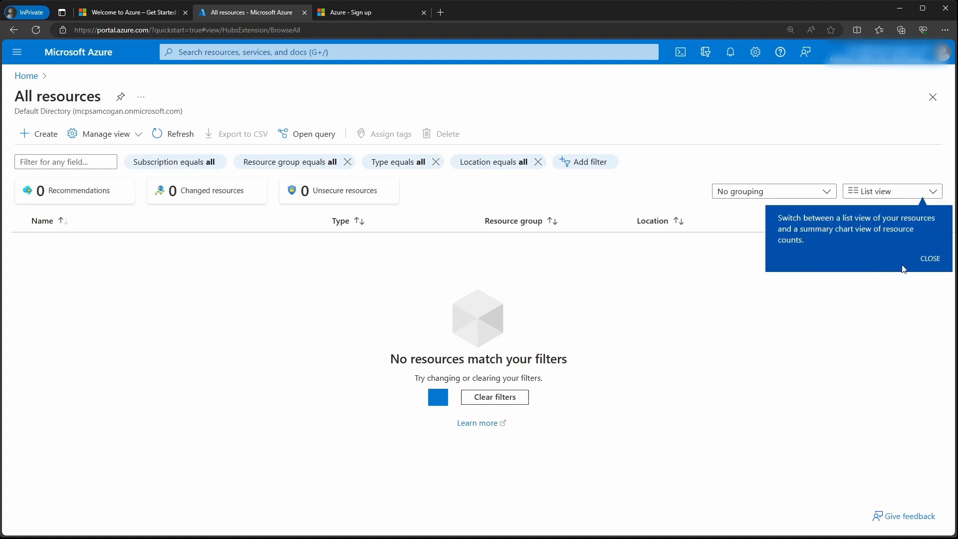
{"action": "left_click", "coordinate": [929, 259]}
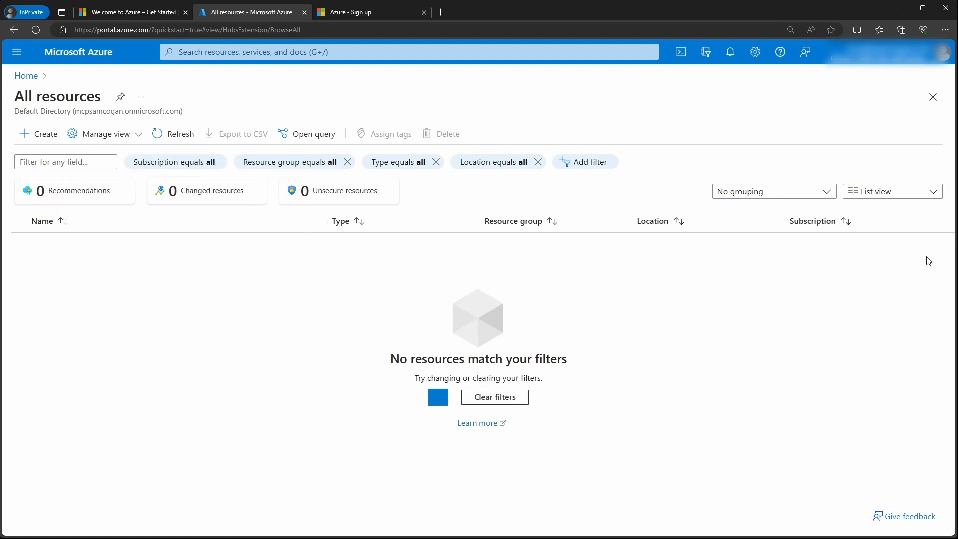
Step: Open All services from the portal menu and filter it to the Compute category
{"action": "left_click", "coordinate": [14, 50]}
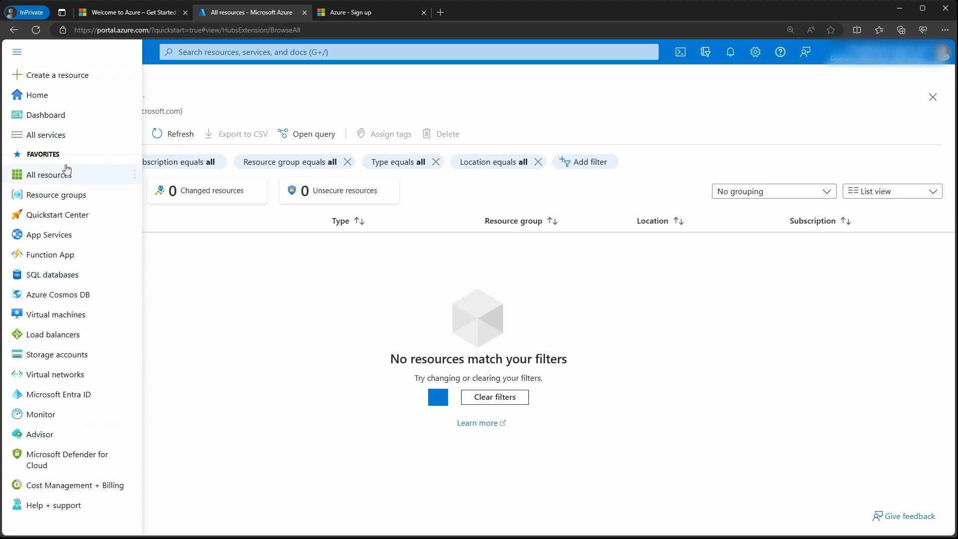
{"action": "left_click", "coordinate": [58, 134]}
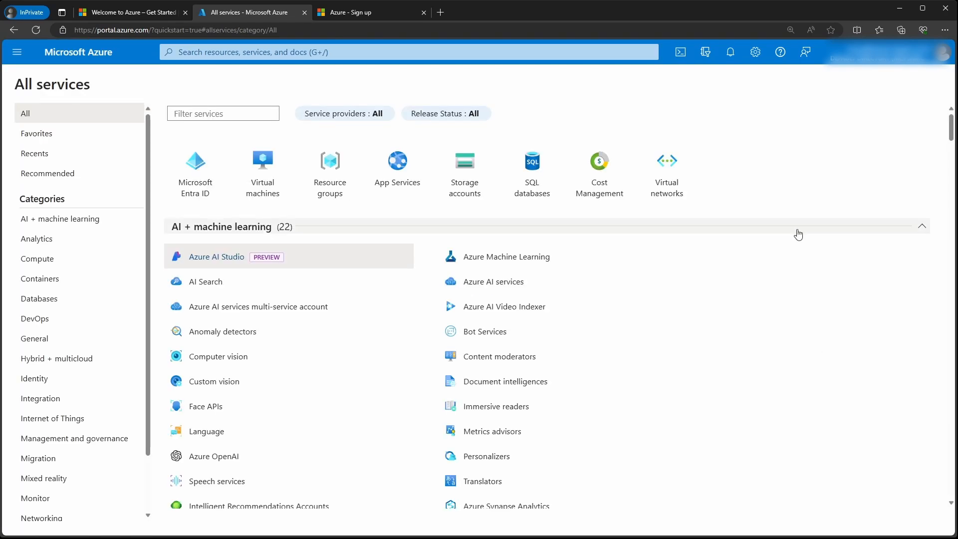
{"action": "left_click_drag", "start_coordinate": [953, 133], "coordinate": [945, 95]}
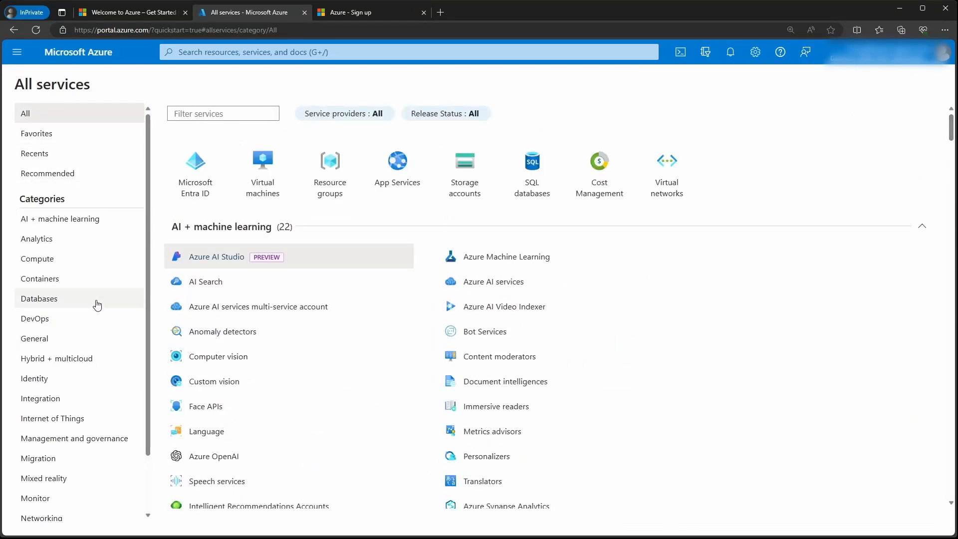
{"action": "left_click", "coordinate": [63, 261]}
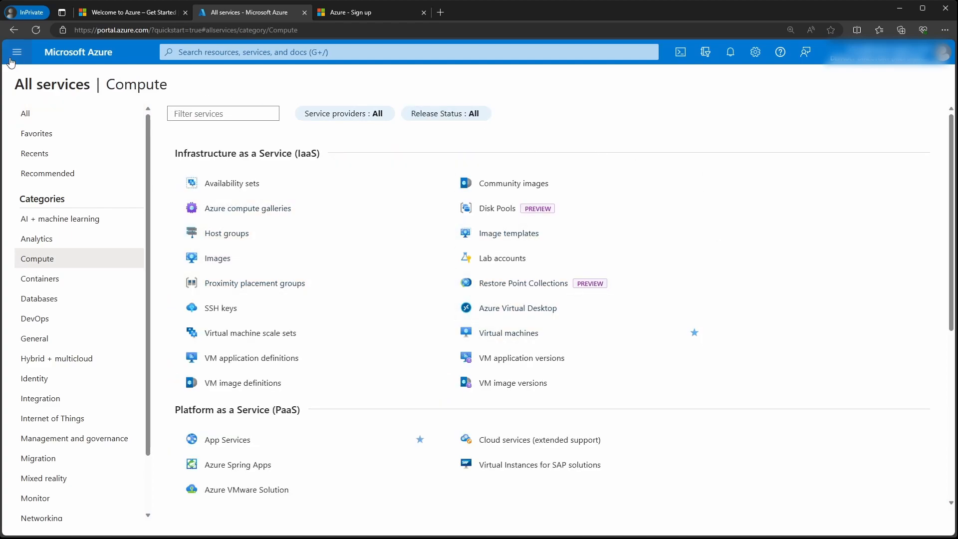
{"action": "left_click", "coordinate": [416, 48]}
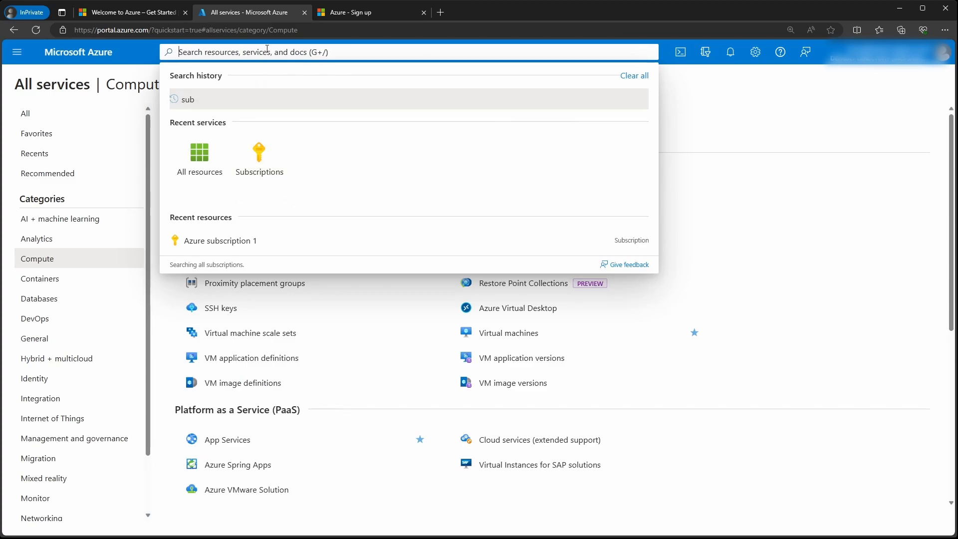
Step: Search 'subsc' to open Subscriptions, view Azure subscription 1, then open its Resource groups list
{"action": "type", "text": "subsc"}
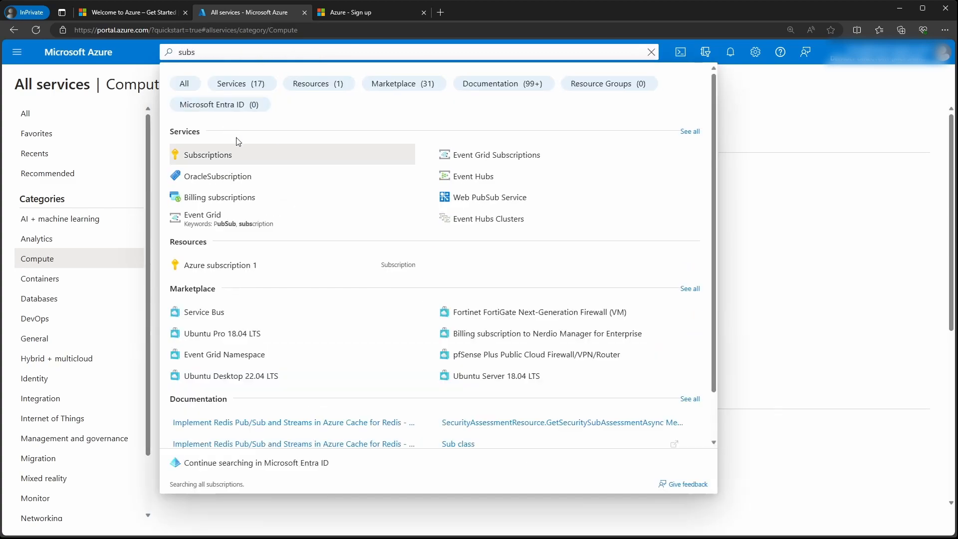
{"action": "left_click", "coordinate": [337, 152]}
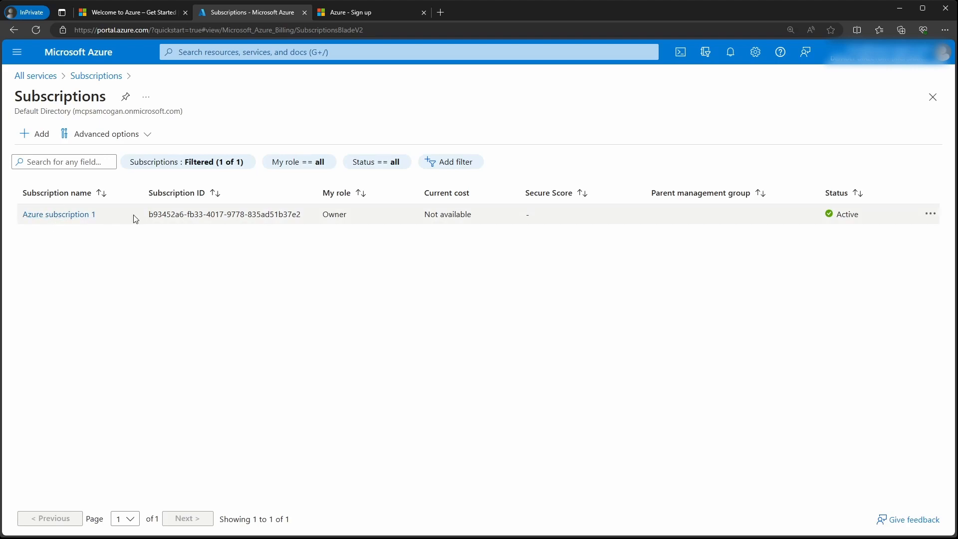
{"action": "left_click", "coordinate": [82, 218]}
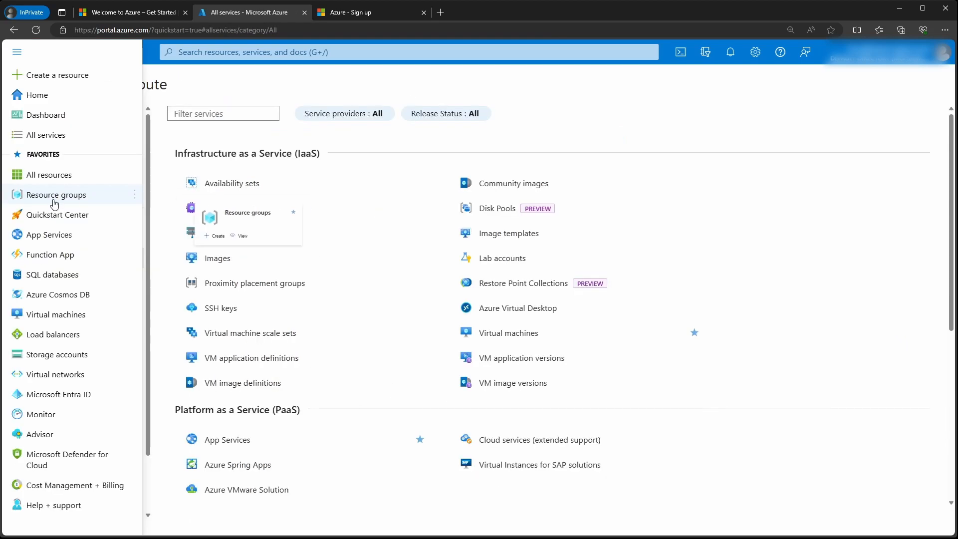
{"action": "left_click", "coordinate": [55, 198]}
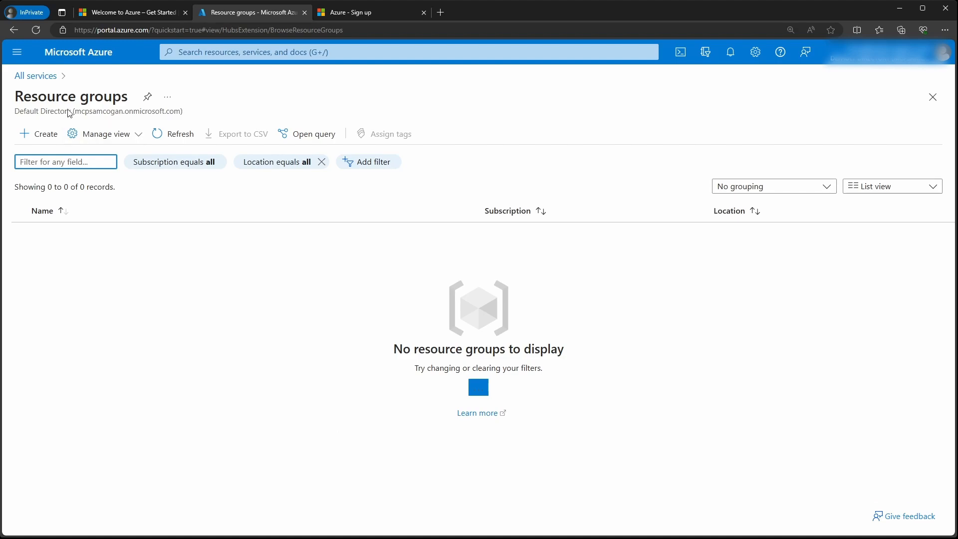
Step: Open Microsoft Entra ID's Default Directory overview, inspect the primary domain, then show its Users list
{"action": "left_click", "coordinate": [17, 52]}
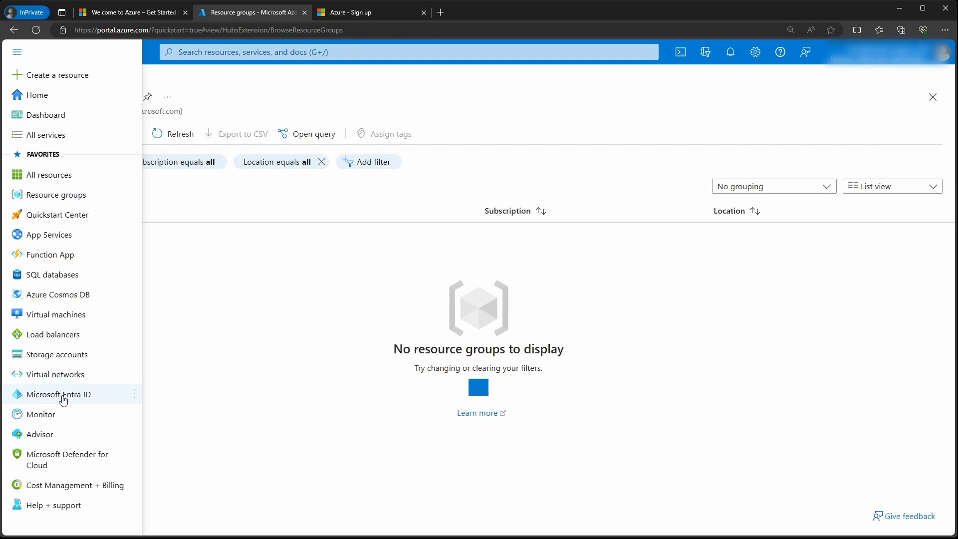
{"action": "mouse_move", "coordinate": [63, 399]}
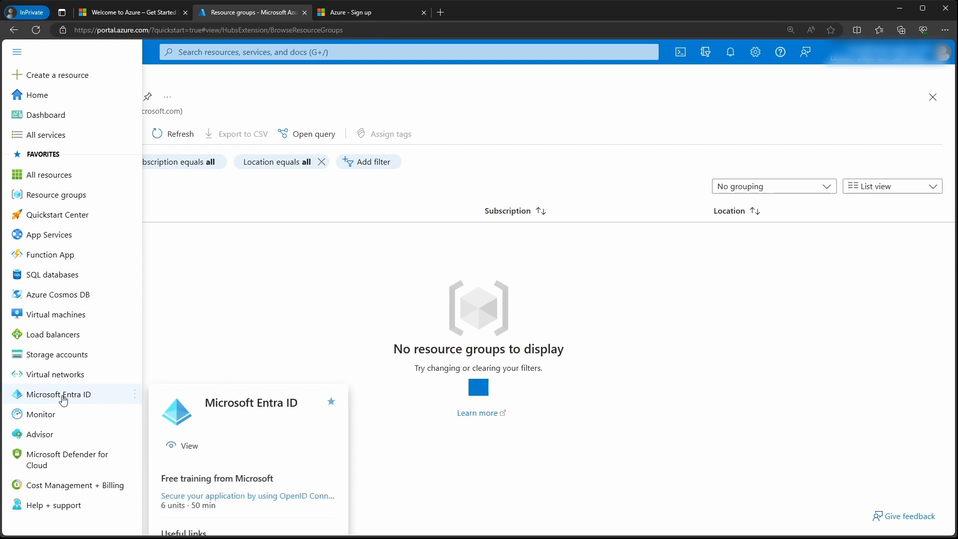
{"action": "left_click", "coordinate": [65, 396]}
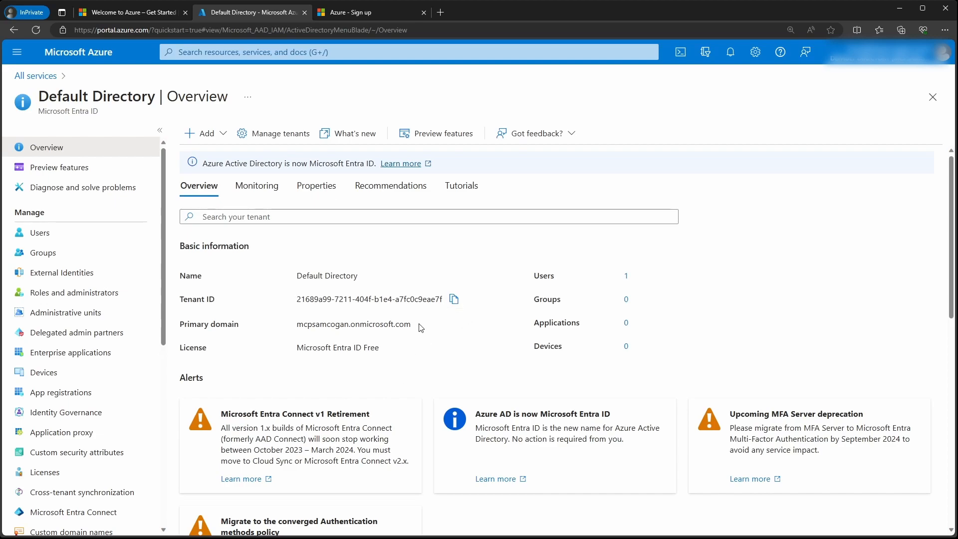
{"action": "left_click_drag", "start_coordinate": [296, 324], "coordinate": [350, 323]}
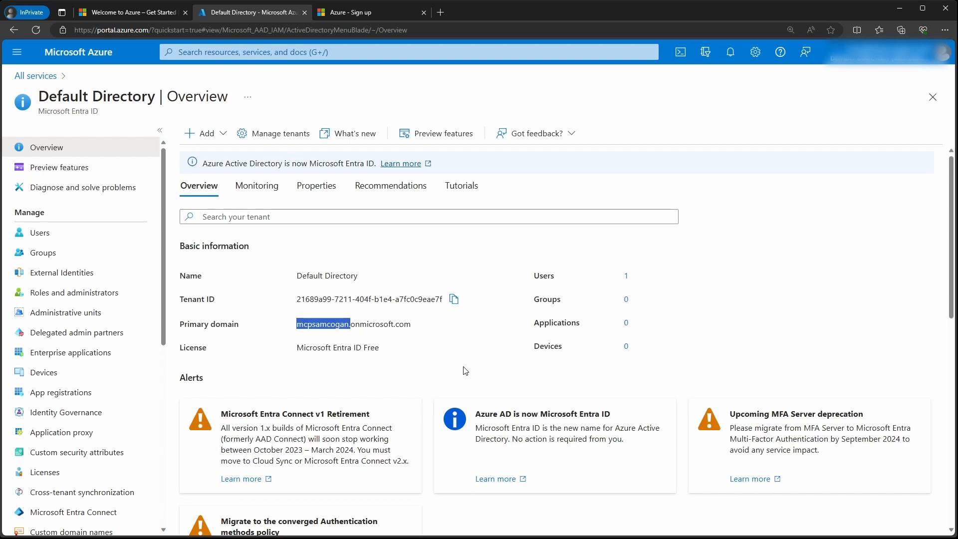
{"action": "left_click", "coordinate": [348, 355]}
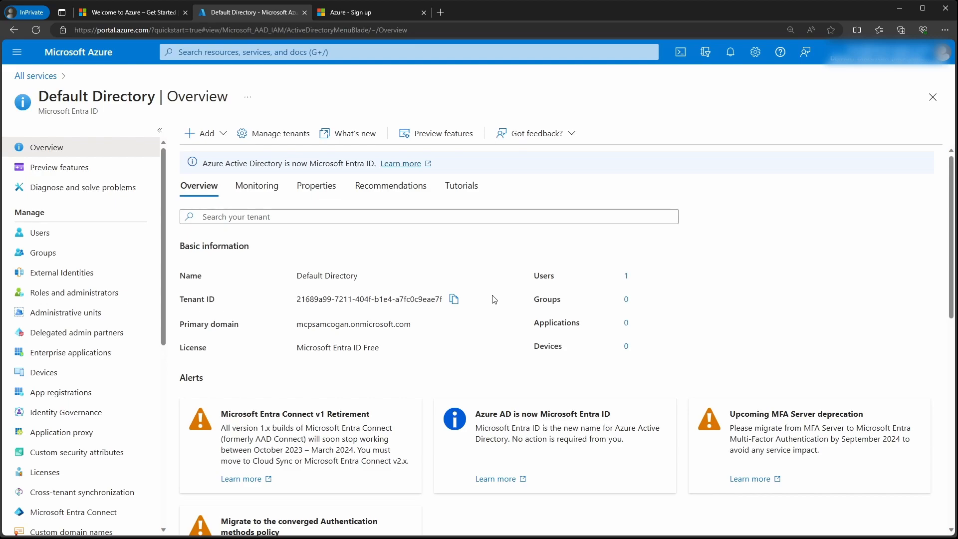
{"action": "left_click", "coordinate": [56, 227]}
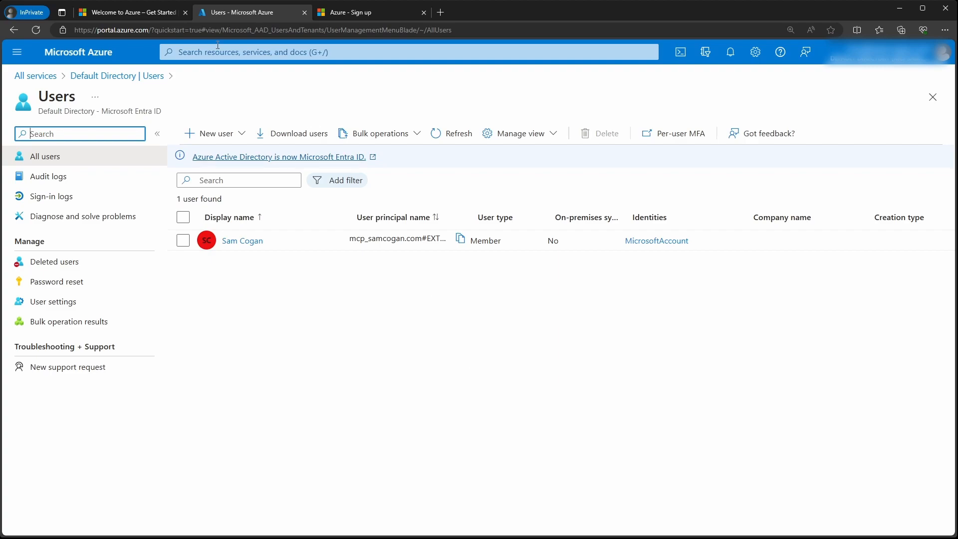
Step: Start a new internal user, entering the user principal name and the person's display name
{"action": "left_click", "coordinate": [238, 139]}
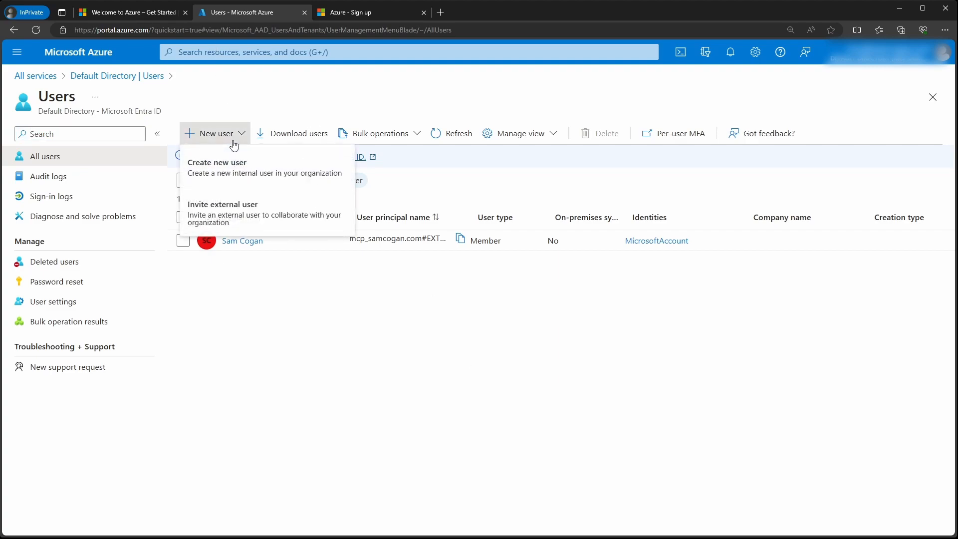
{"action": "left_click", "coordinate": [204, 174]}
{"action": "left_click", "coordinate": [213, 213]}
{"action": "type", "text": "sam"}
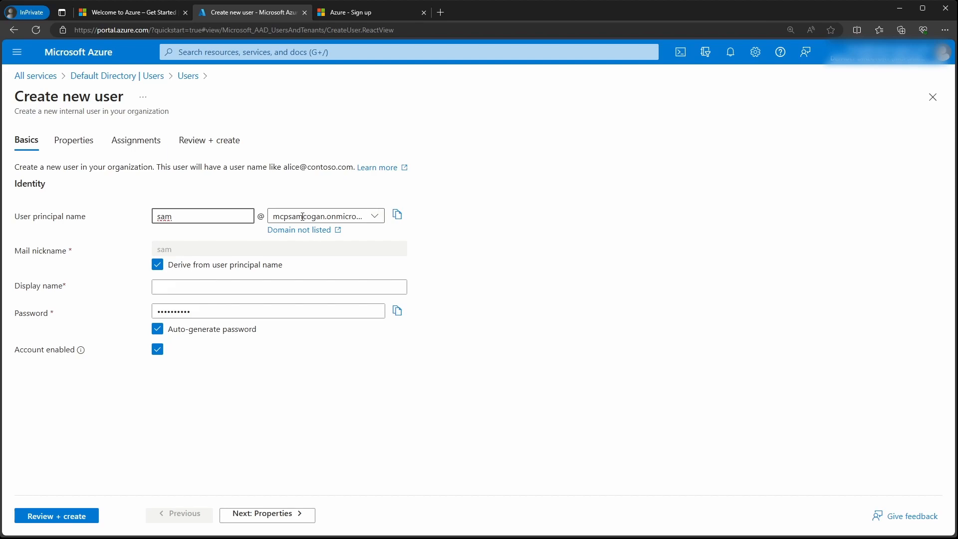
{"action": "left_click", "coordinate": [201, 287]}
{"action": "left_click", "coordinate": [229, 306]}
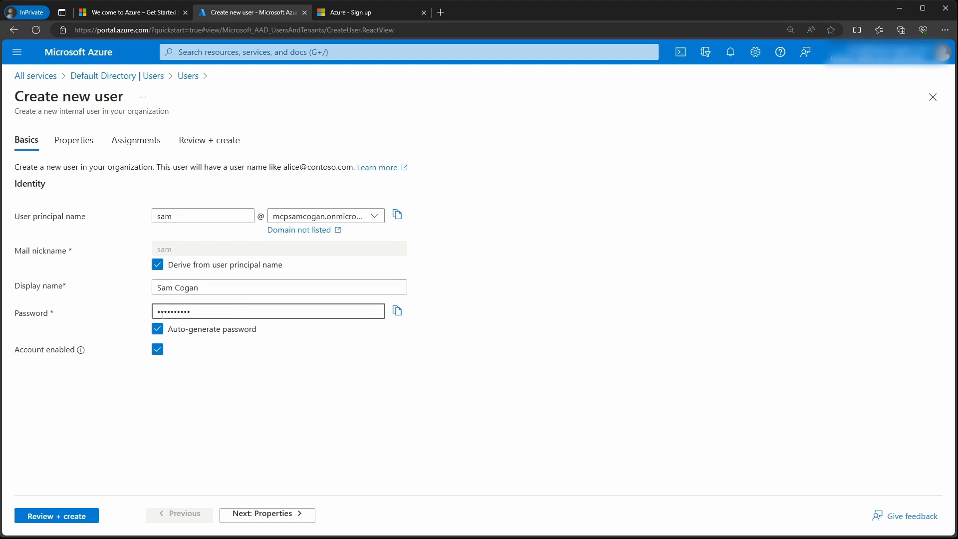
Step: Turn off auto-generate password and type a custom password for the user
{"action": "left_click", "coordinate": [157, 329]}
{"action": "left_click", "coordinate": [223, 309]}
{"action": "type", "text": "P"}
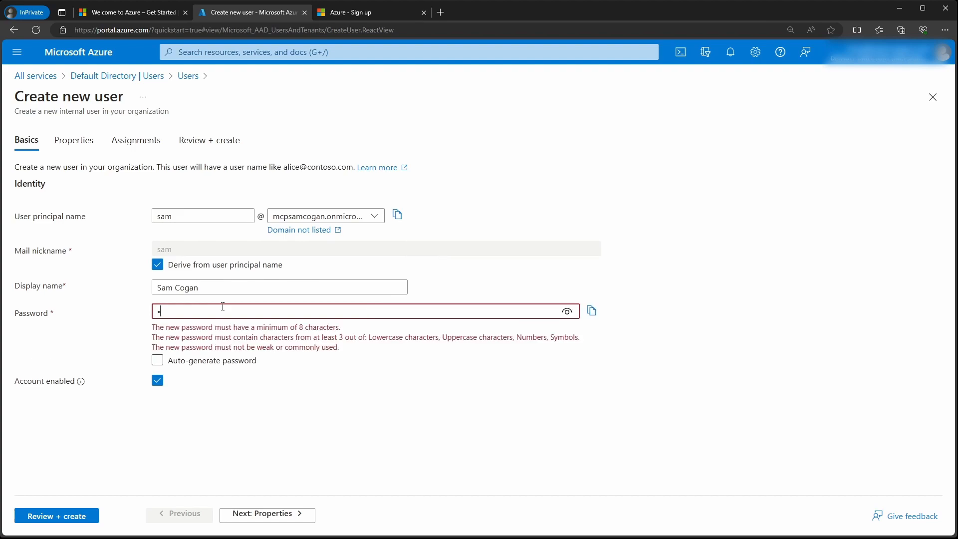
{"action": "type", "text": "assword1"}
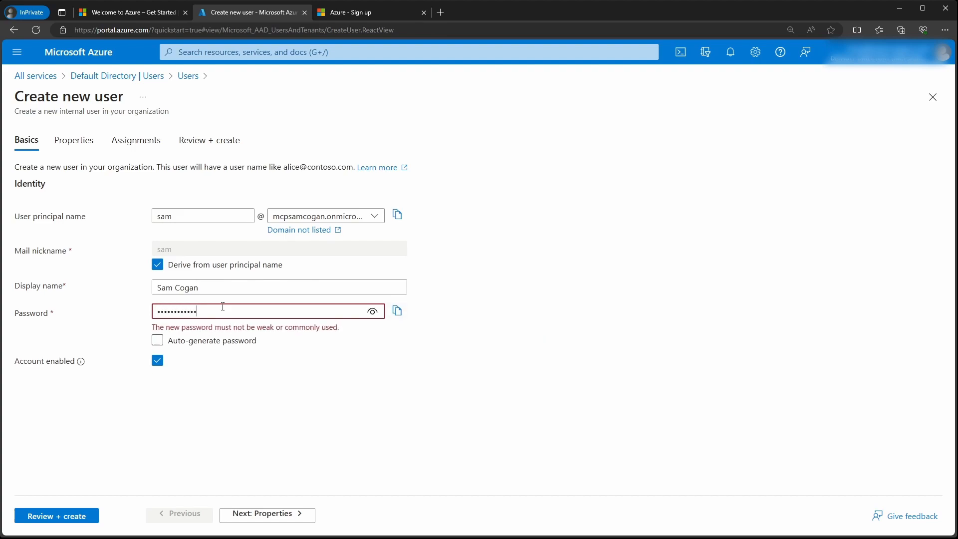
{"action": "left_click", "coordinate": [422, 387]}
{"action": "left_click_drag", "start_coordinate": [200, 310], "coordinate": [11, 293]}
{"action": "type", "text": "Password1"}
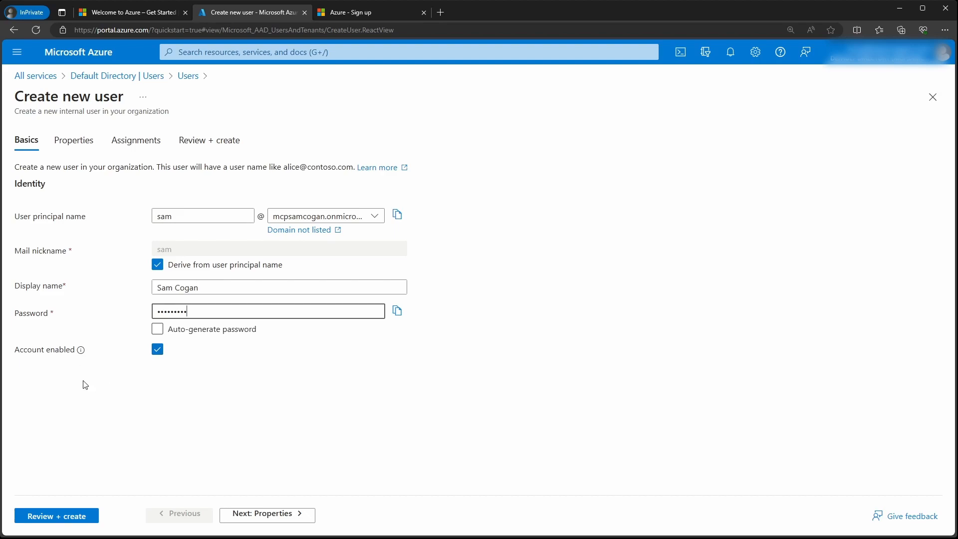
Step: On the Properties tab, enter the user's first and last names and keep User type as Member
{"action": "left_click", "coordinate": [261, 513]}
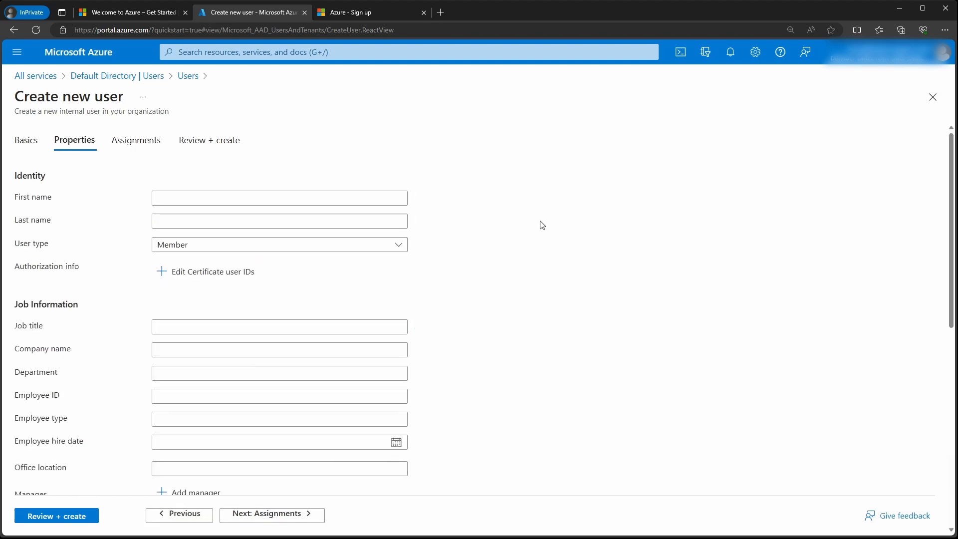
{"action": "left_click", "coordinate": [221, 199]}
{"action": "key", "text": "Tab"}
{"action": "type", "text": "Cogan"}
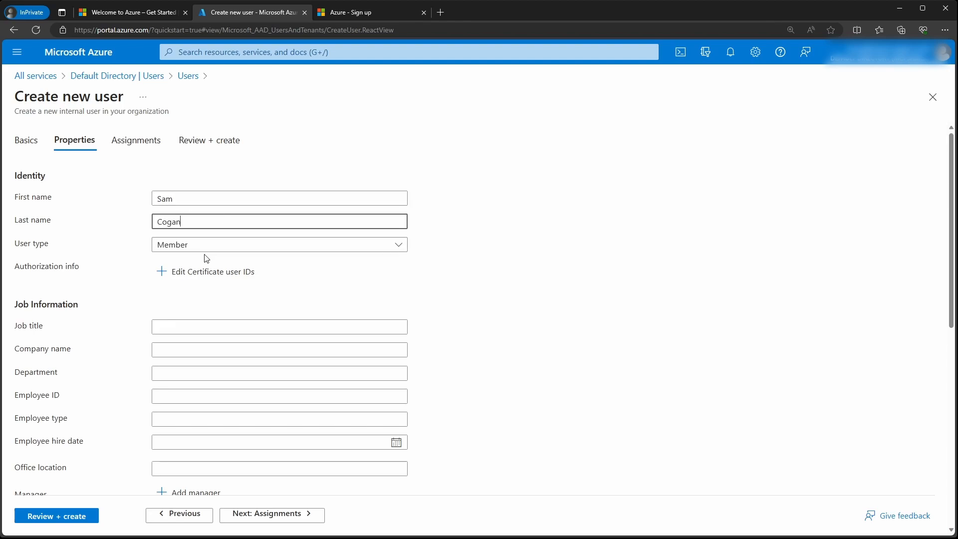
{"action": "left_click", "coordinate": [203, 250]}
{"action": "left_click", "coordinate": [203, 249]}
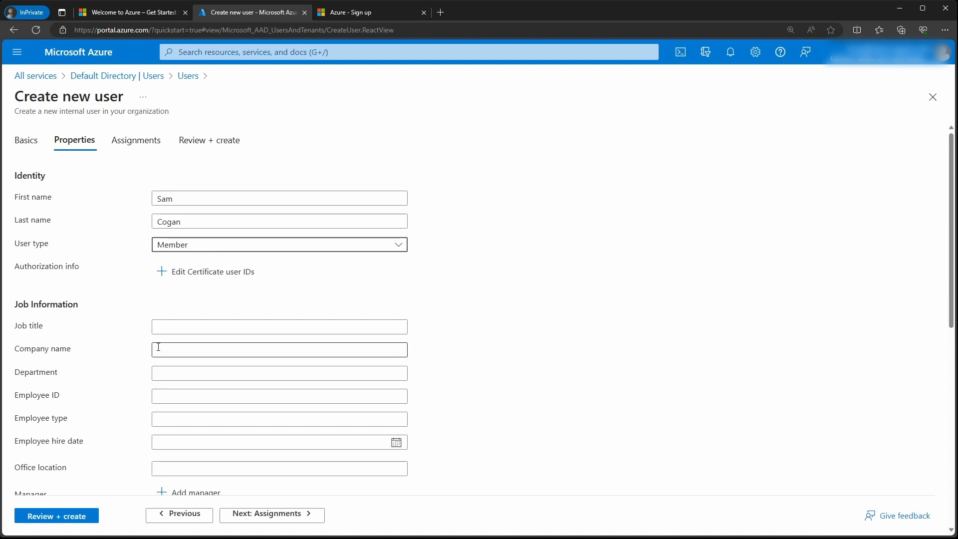
{"action": "scroll", "coordinate": [111, 306], "scroll_direction": "down", "scroll_amount": 3}
{"action": "scroll", "coordinate": [147, 391], "scroll_direction": "up", "scroll_amount": 1}
{"action": "scroll", "coordinate": [147, 392], "scroll_direction": "down", "scroll_amount": 5}
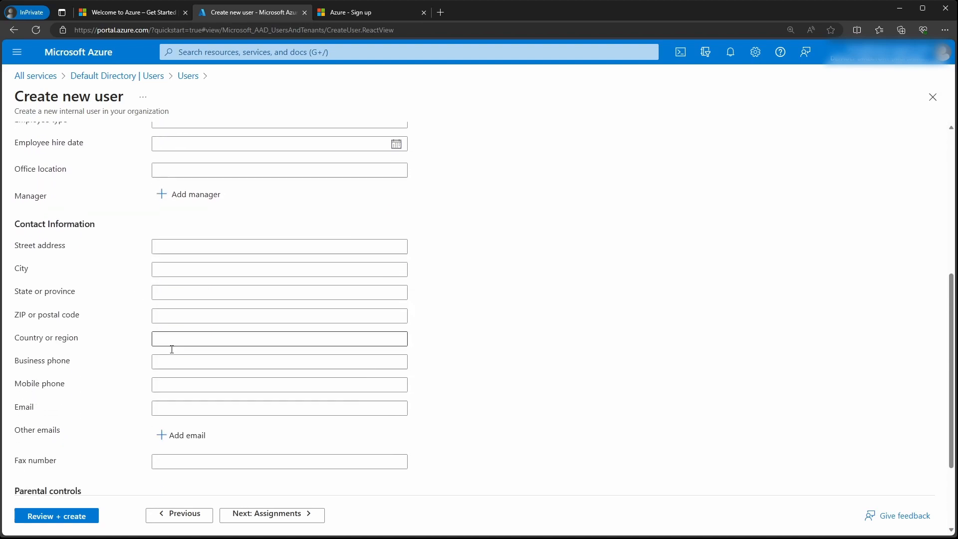
Step: Assign the Global Administrator role on the Assignments tab, then review and create the user
{"action": "left_click", "coordinate": [270, 519]}
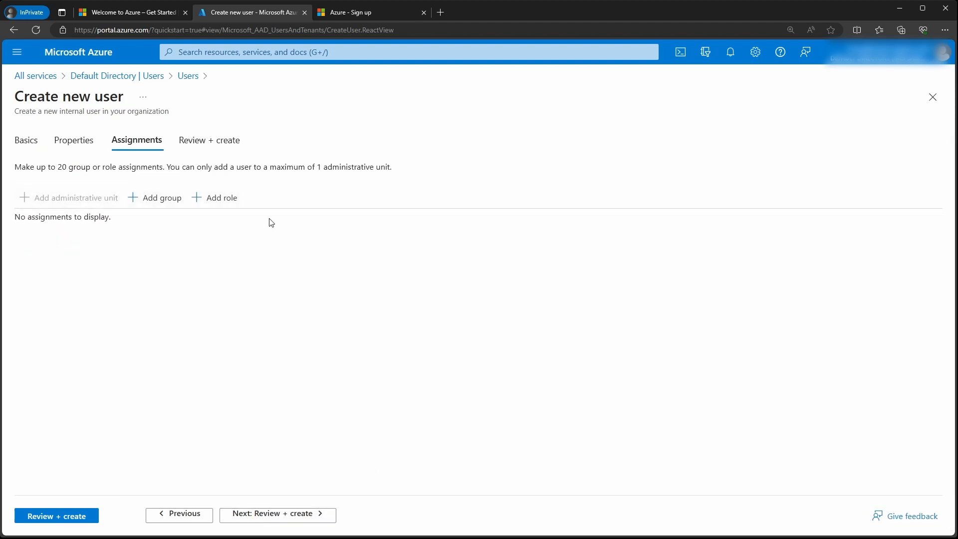
{"action": "left_click", "coordinate": [207, 198]}
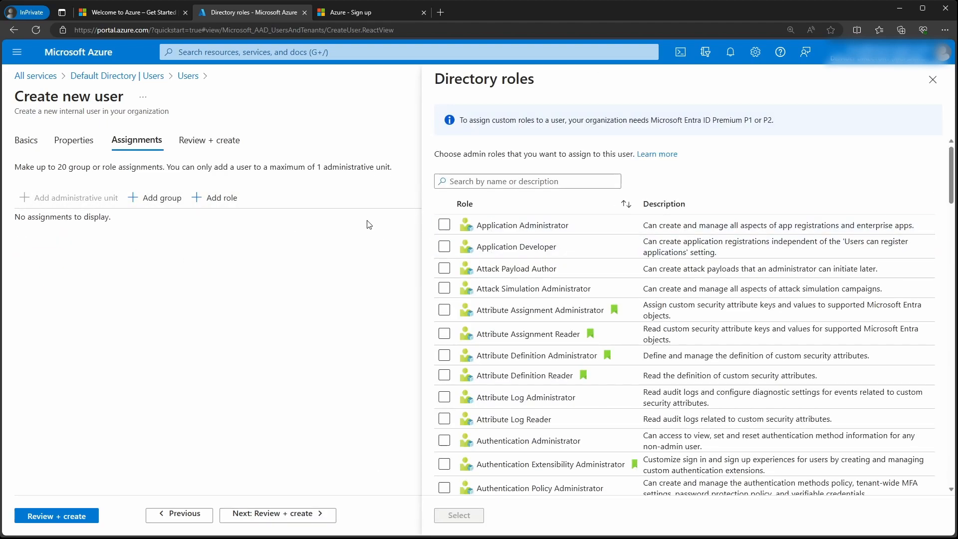
{"action": "scroll", "coordinate": [476, 308], "scroll_direction": "down", "scroll_amount": 13}
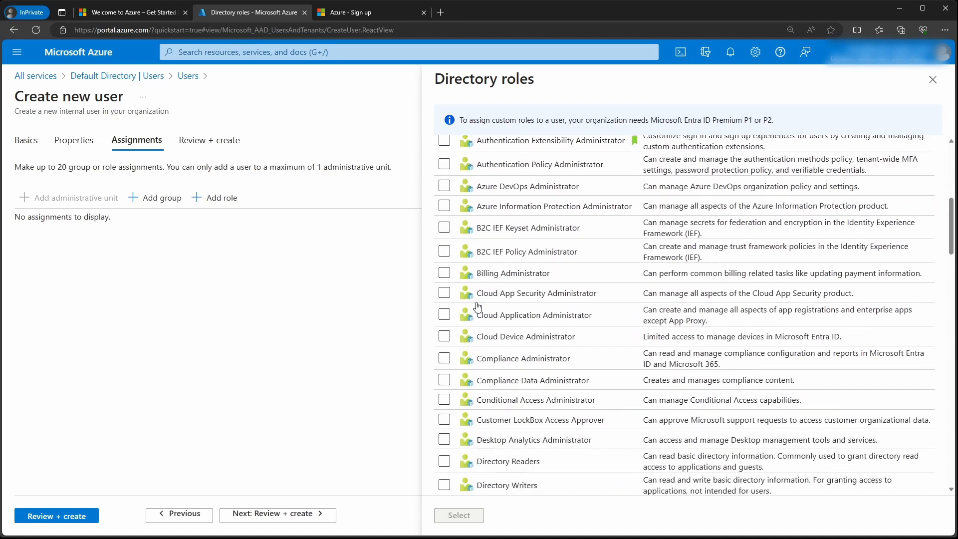
{"action": "scroll", "coordinate": [478, 307], "scroll_direction": "down", "scroll_amount": 2}
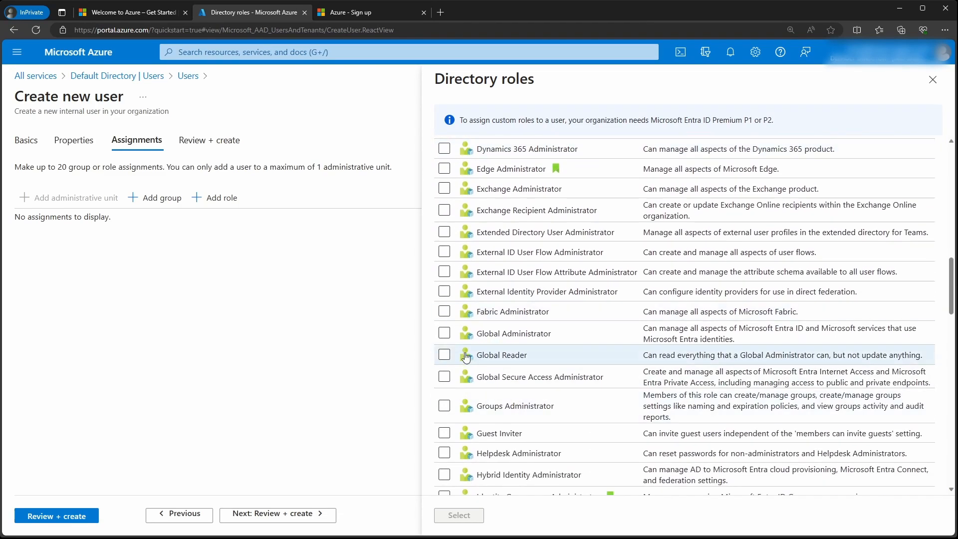
{"action": "left_click", "coordinate": [444, 333]}
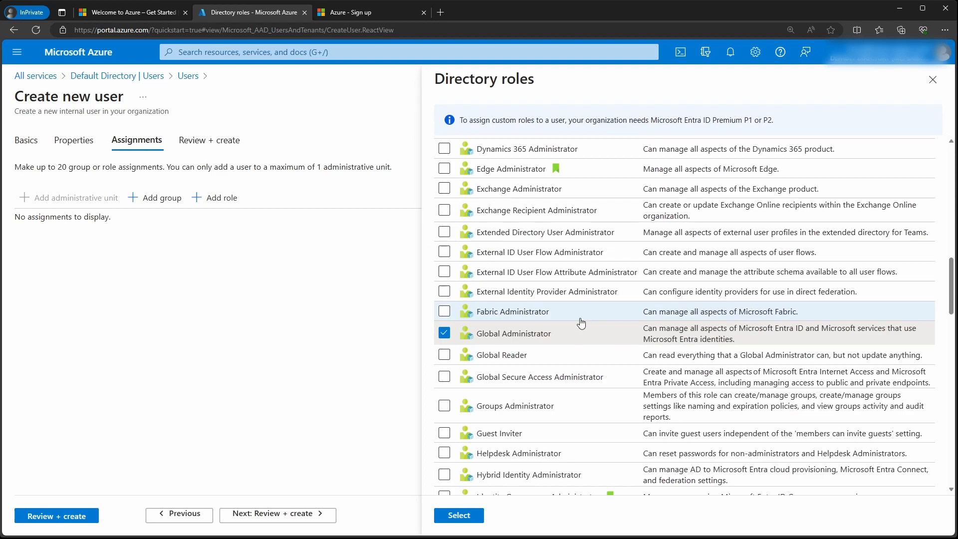
{"action": "left_click", "coordinate": [459, 515]}
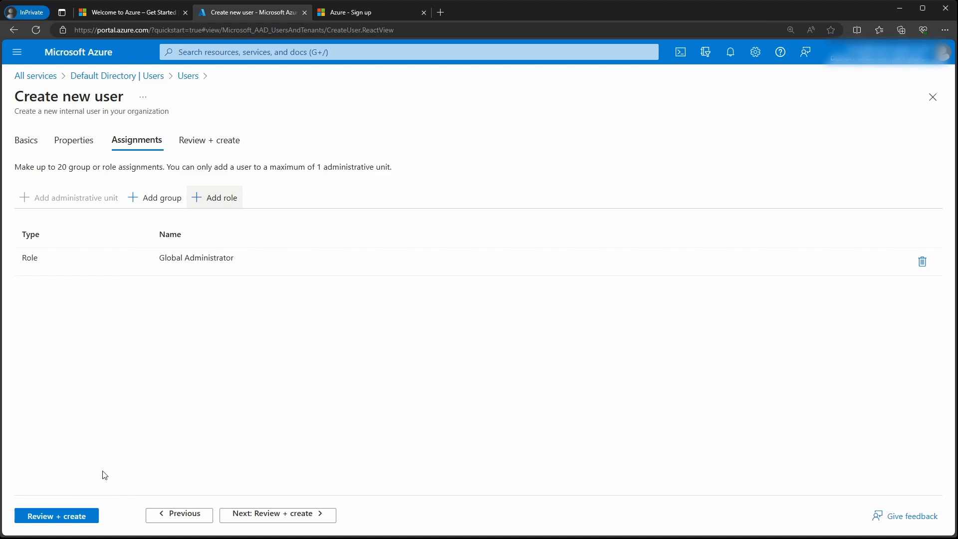
{"action": "left_click", "coordinate": [73, 518]}
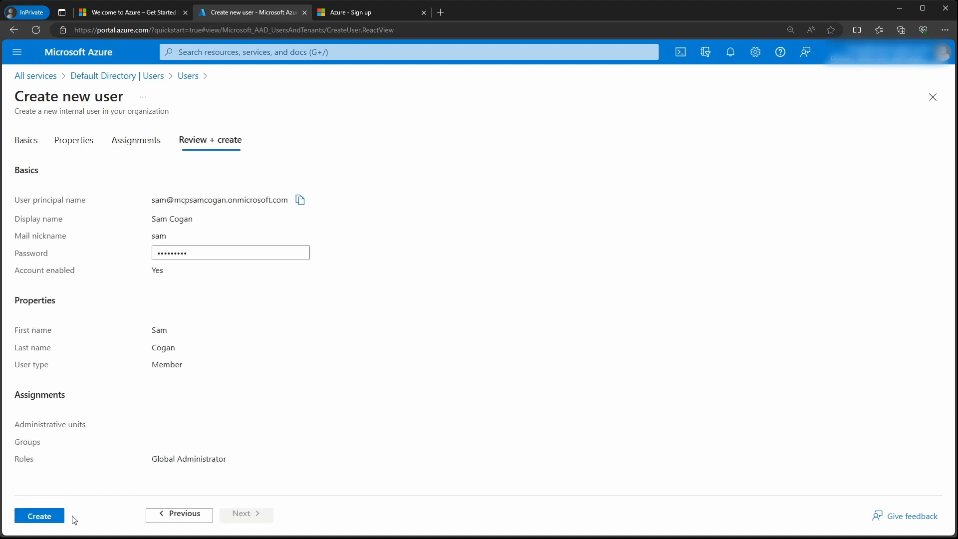
{"action": "left_click", "coordinate": [55, 519]}
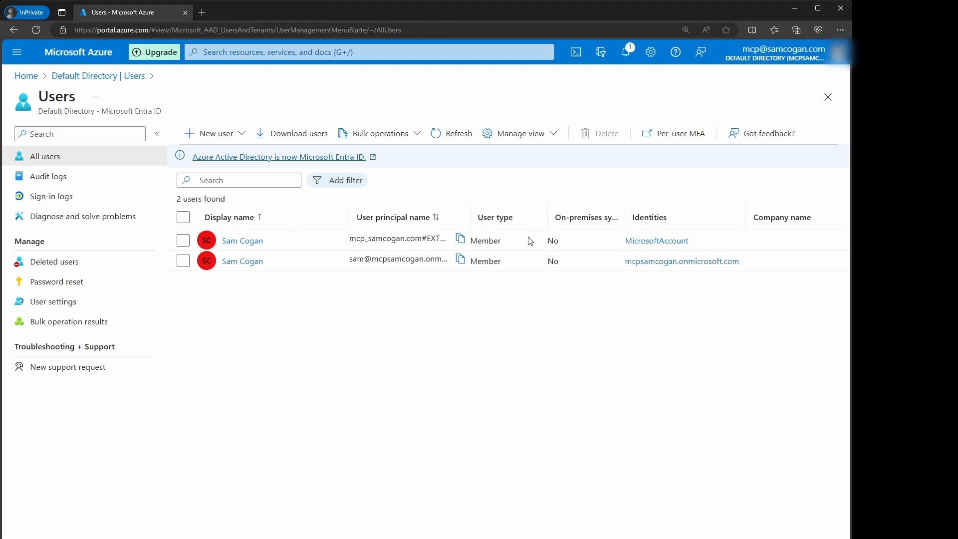
Step: Widen the User principal name column and highlight the new user's full principal name
{"action": "left_click_drag", "start_coordinate": [466, 206], "coordinate": [554, 206]}
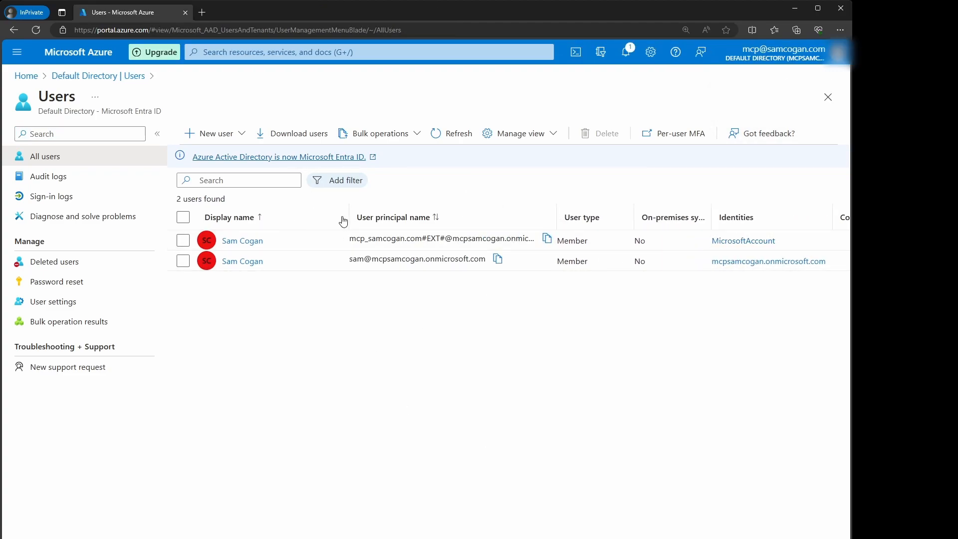
{"action": "double_click", "coordinate": [355, 259]}
{"action": "left_click_drag", "start_coordinate": [382, 261], "coordinate": [488, 259]}
{"action": "left_click", "coordinate": [434, 373]}
Step: Go from Users to Home > Subscriptions > Azure subscription 1 > Access control (IAM) > Role assignments
{"action": "left_click", "coordinate": [828, 97]}
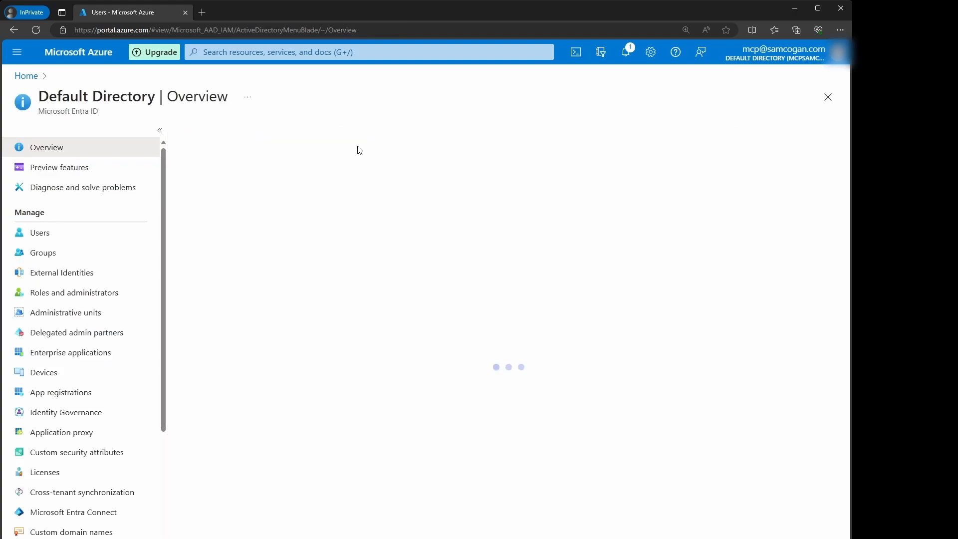
{"action": "left_click", "coordinate": [24, 75]}
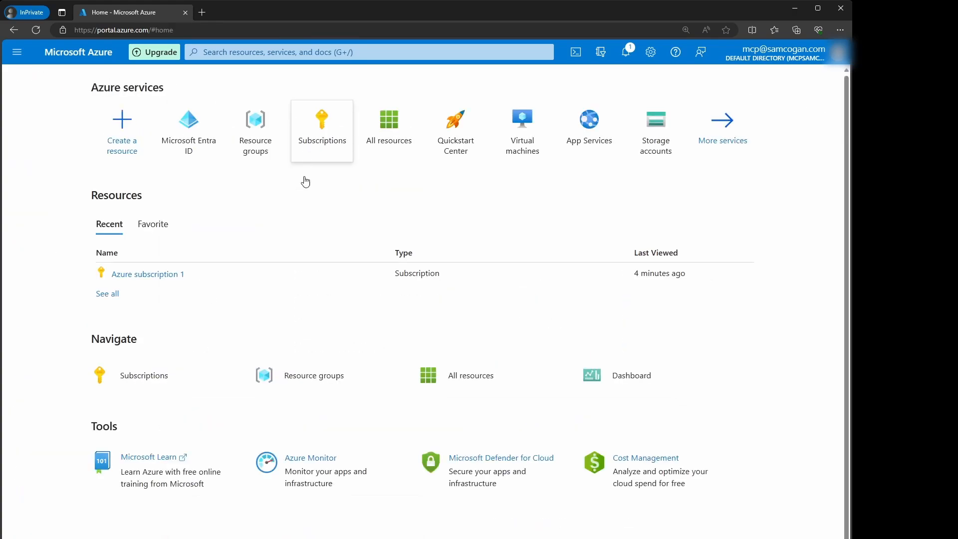
{"action": "left_click", "coordinate": [338, 124]}
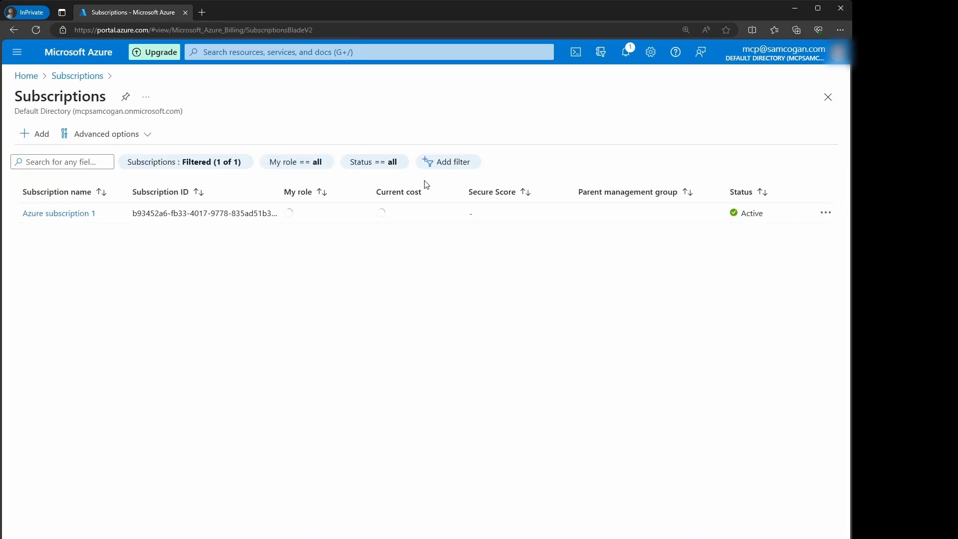
{"action": "left_click", "coordinate": [75, 214]}
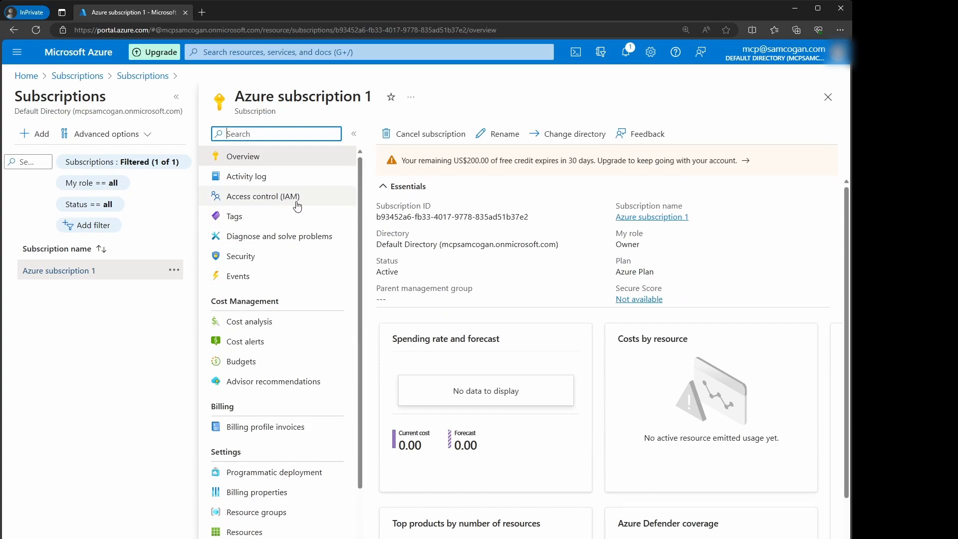
{"action": "left_click", "coordinate": [314, 202]}
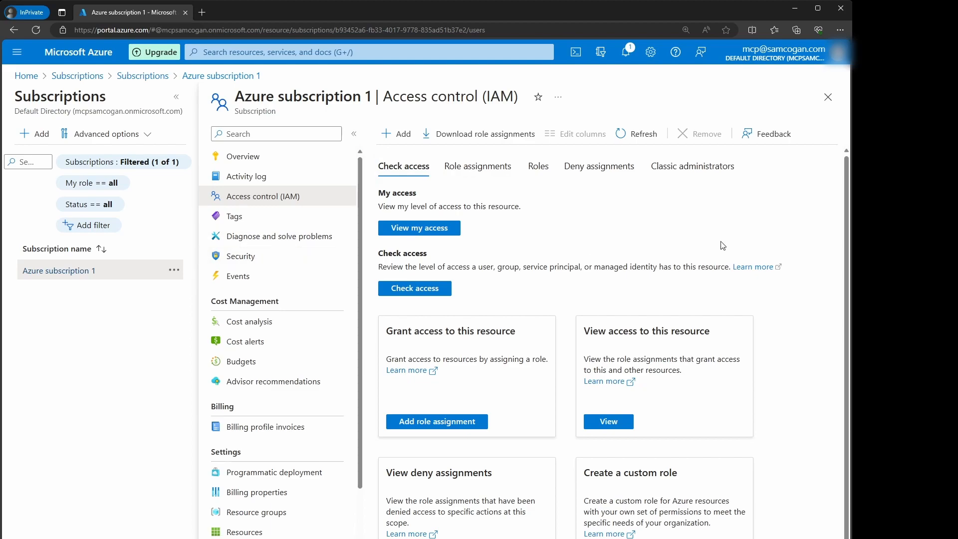
{"action": "left_click", "coordinate": [755, 298]}
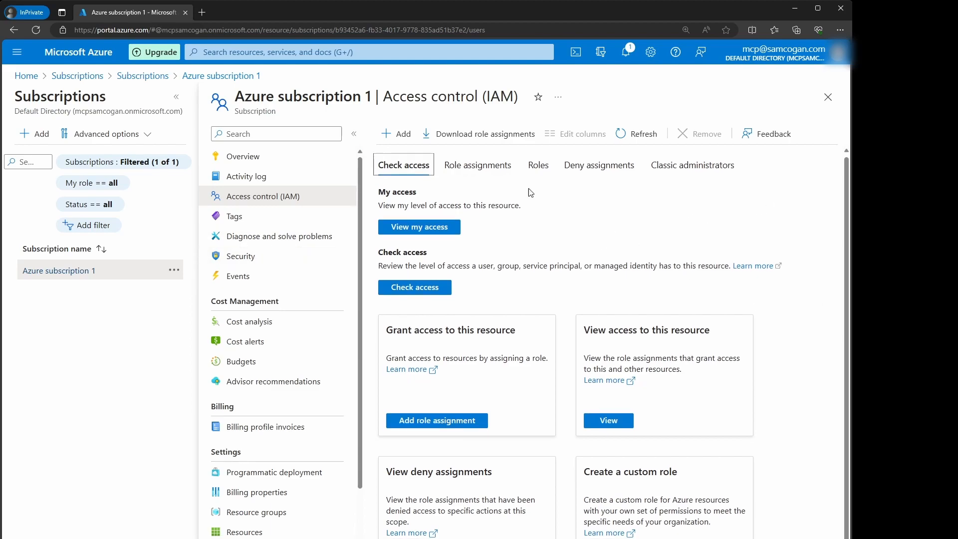
{"action": "left_click", "coordinate": [495, 167]}
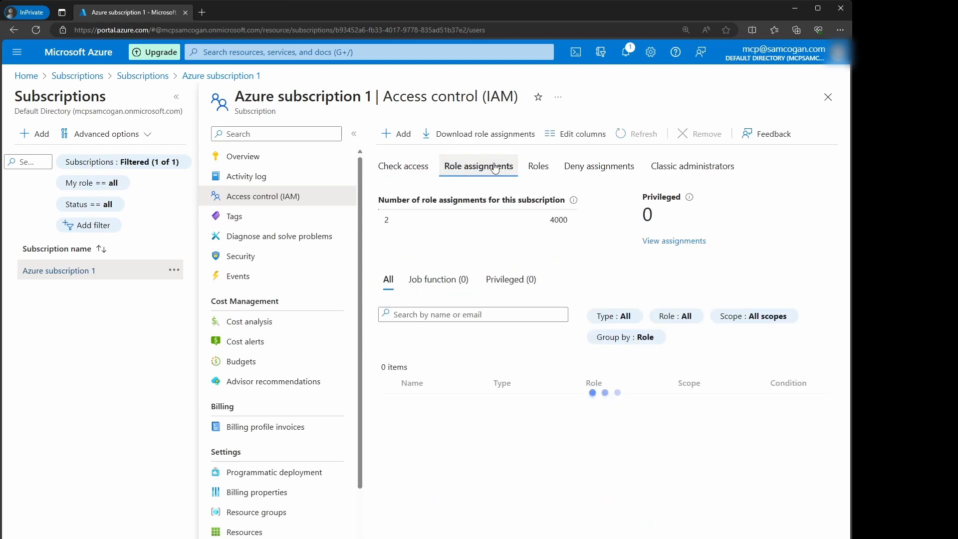
Step: Start Add role assignment, compare Job function and Privileged administrator roles, and pick Owner
{"action": "left_click", "coordinate": [397, 134]}
{"action": "left_click", "coordinate": [405, 157]}
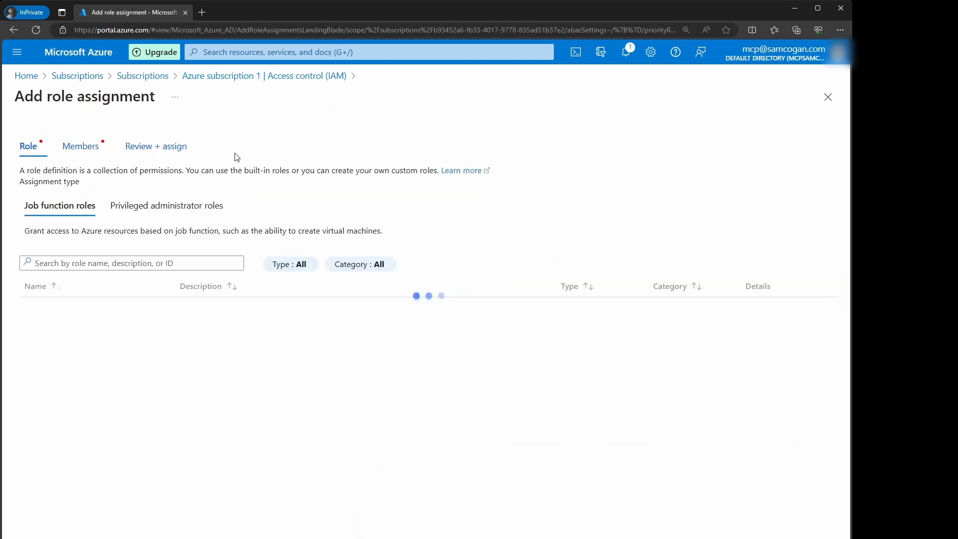
{"action": "left_click", "coordinate": [224, 205]}
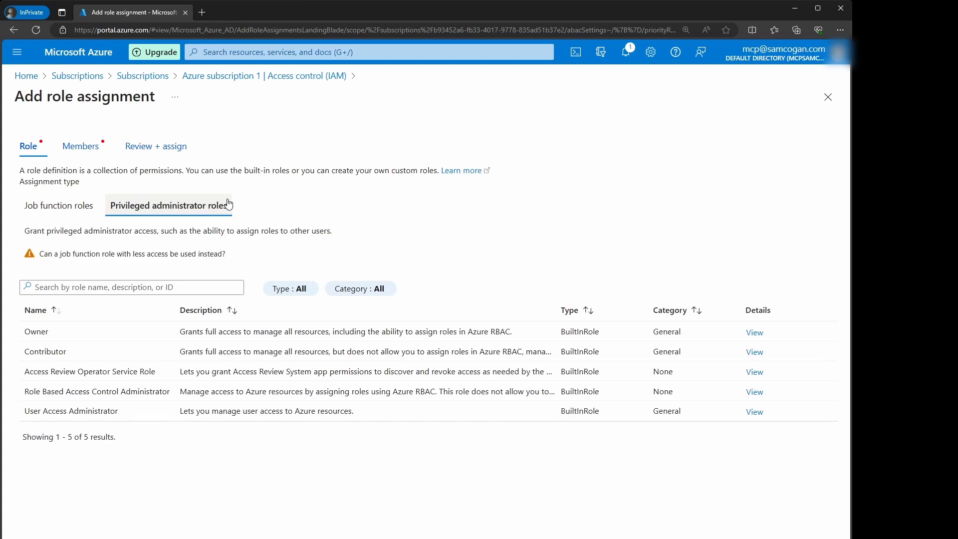
{"action": "left_click", "coordinate": [59, 205]}
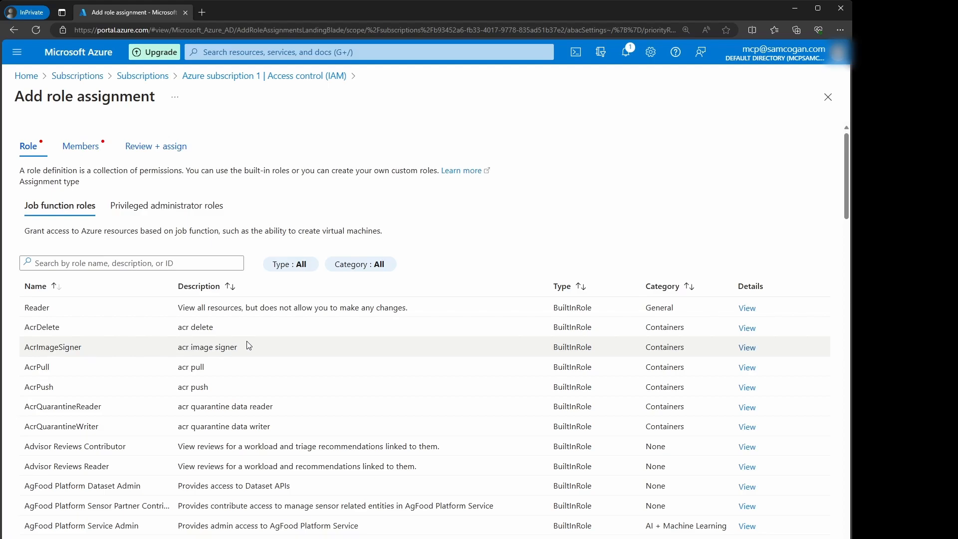
{"action": "scroll", "coordinate": [249, 346], "scroll_direction": "down", "scroll_amount": 20}
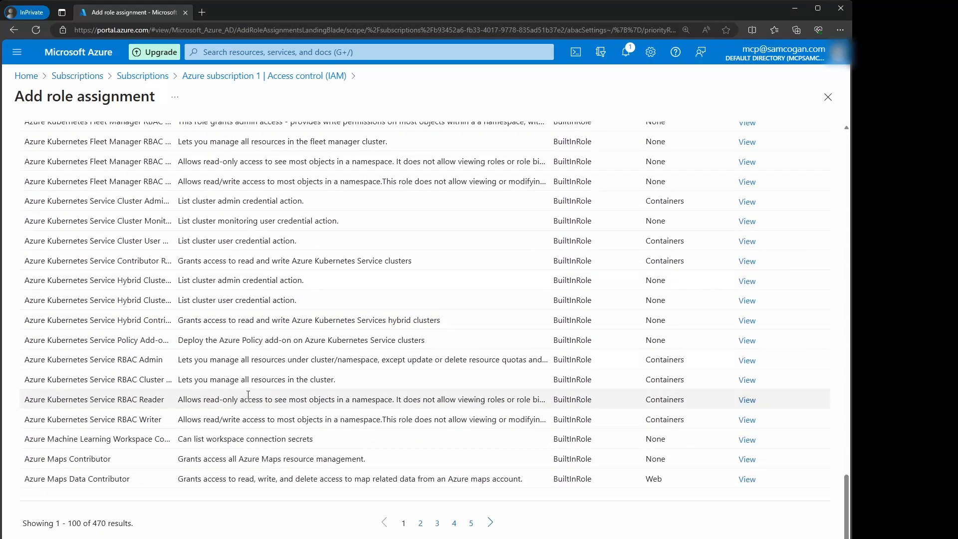
{"action": "scroll", "coordinate": [248, 397], "scroll_direction": "up", "scroll_amount": 20}
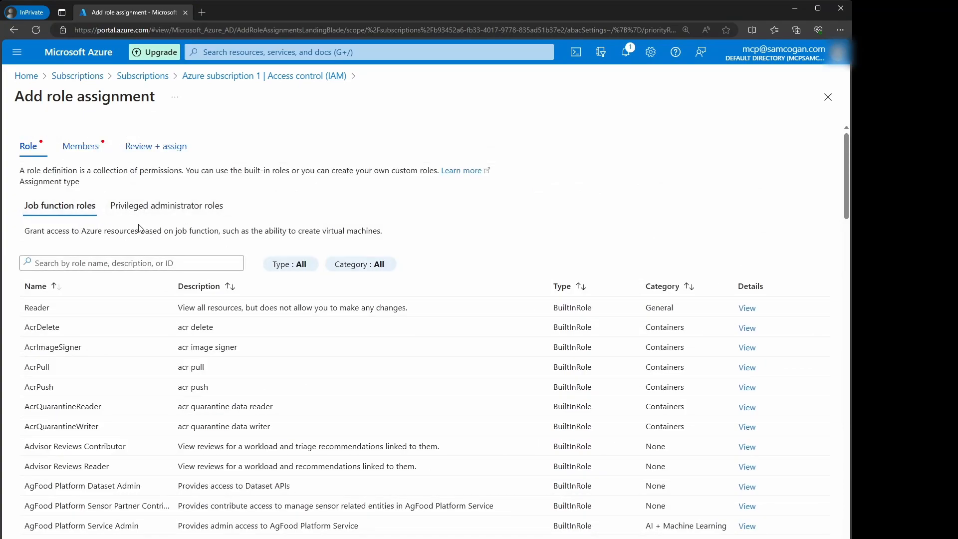
{"action": "left_click", "coordinate": [165, 206]}
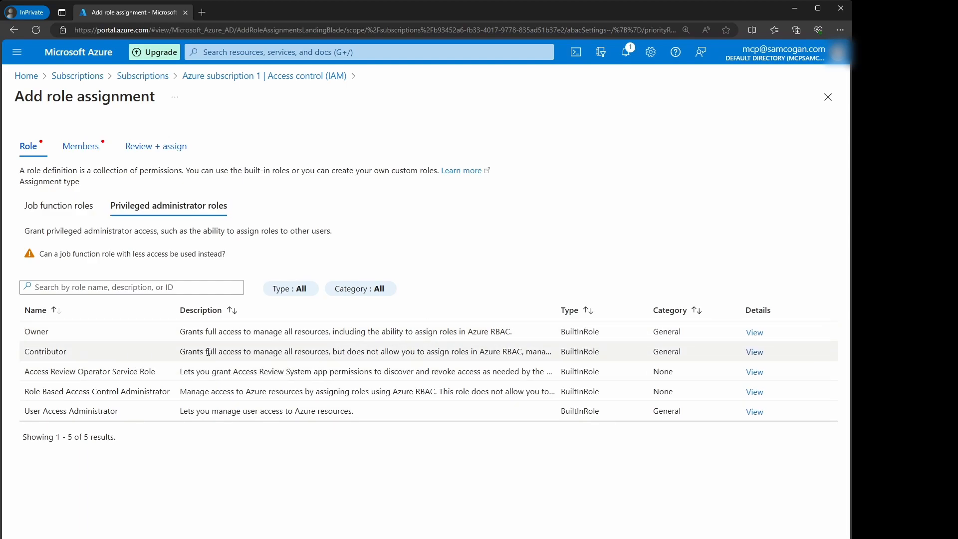
{"action": "left_click", "coordinate": [53, 334]}
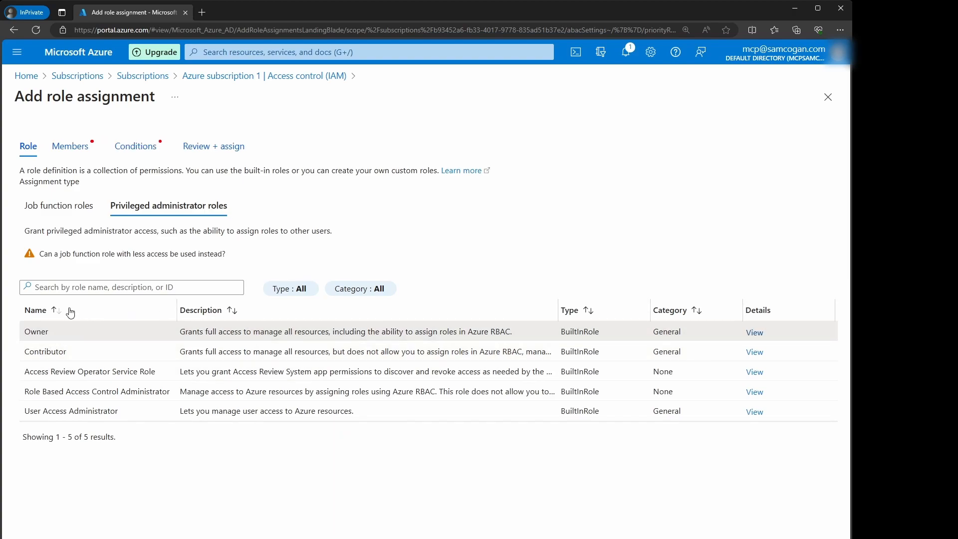
Step: Select the newly created user as the member for the Owner assignment
{"action": "left_click", "coordinate": [180, 538]}
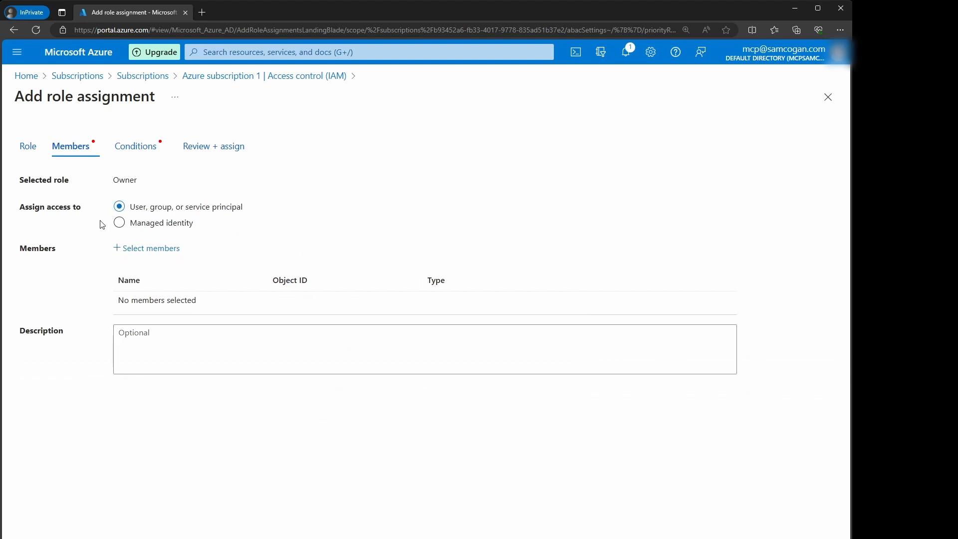
{"action": "left_click", "coordinate": [140, 249]}
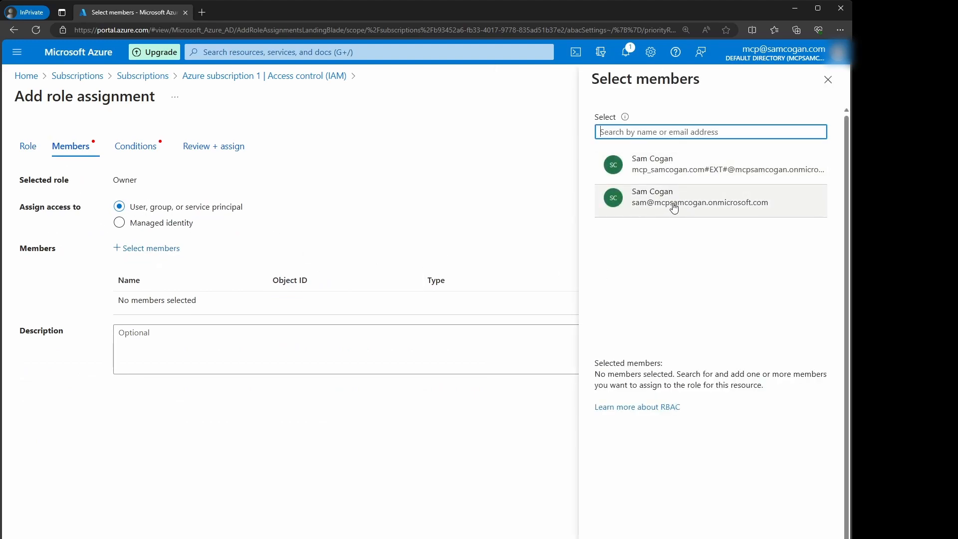
{"action": "left_click", "coordinate": [673, 208]}
{"action": "left_click", "coordinate": [614, 538]}
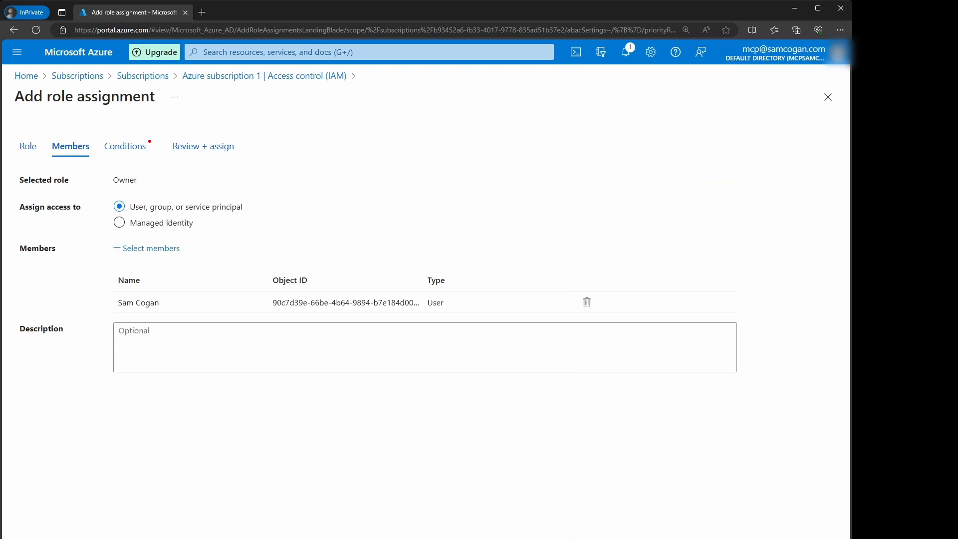
Step: Under Conditions, allow the user to assign all roles and select their sign-in name
{"action": "left_click", "coordinate": [135, 146]}
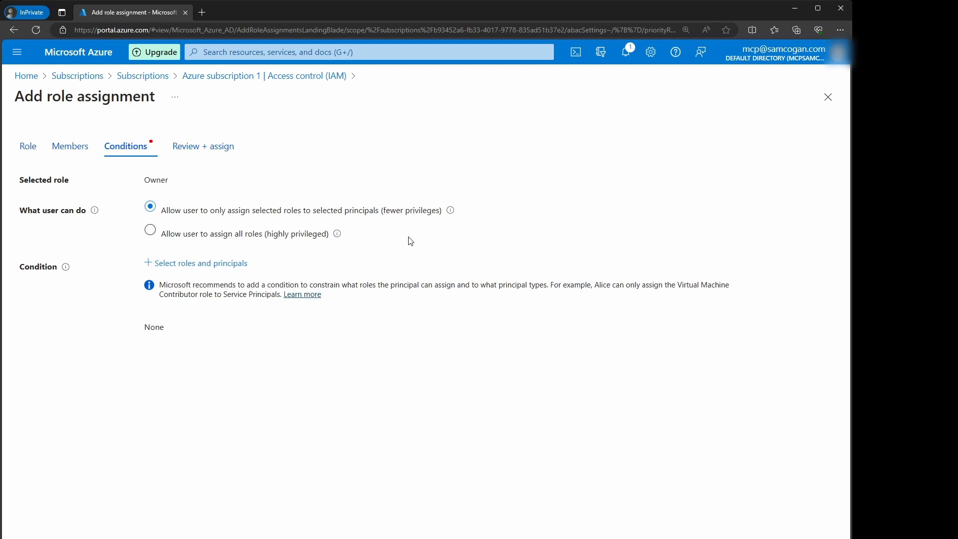
{"action": "left_click", "coordinate": [151, 230]}
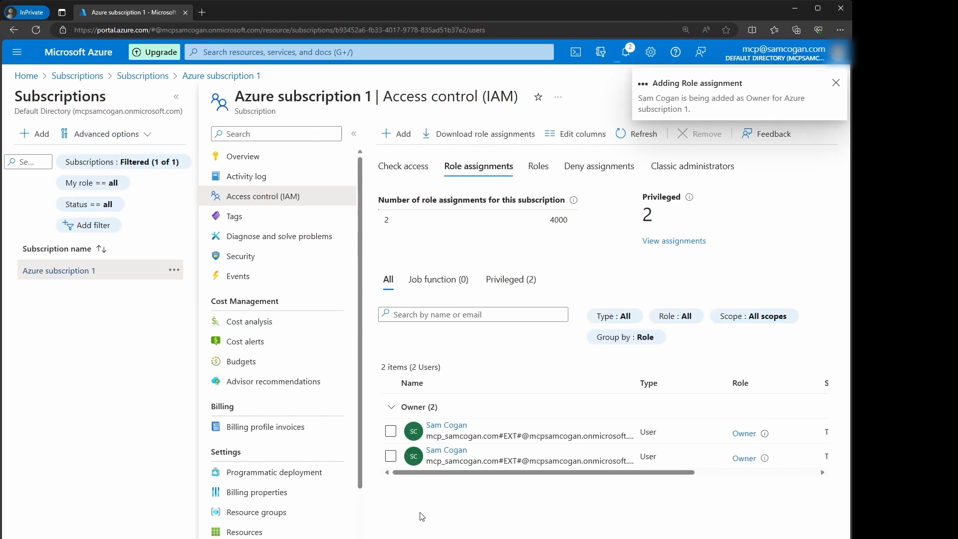
{"action": "left_click_drag", "start_coordinate": [563, 487], "coordinate": [425, 487]}
{"action": "key", "text": "ctrl+c"}
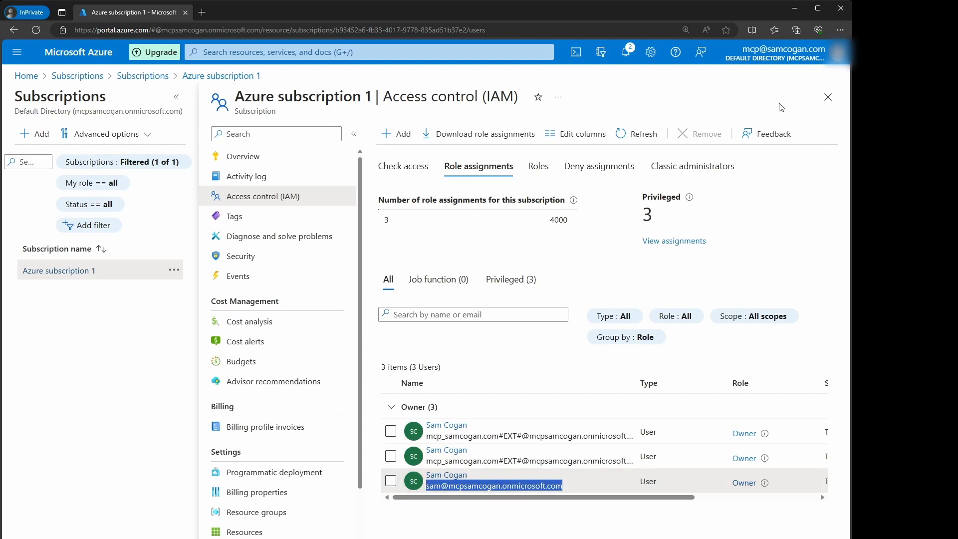
Step: Sign out of the current account and choose to use another account
{"action": "left_click", "coordinate": [782, 58]}
{"action": "left_click", "coordinate": [836, 85]}
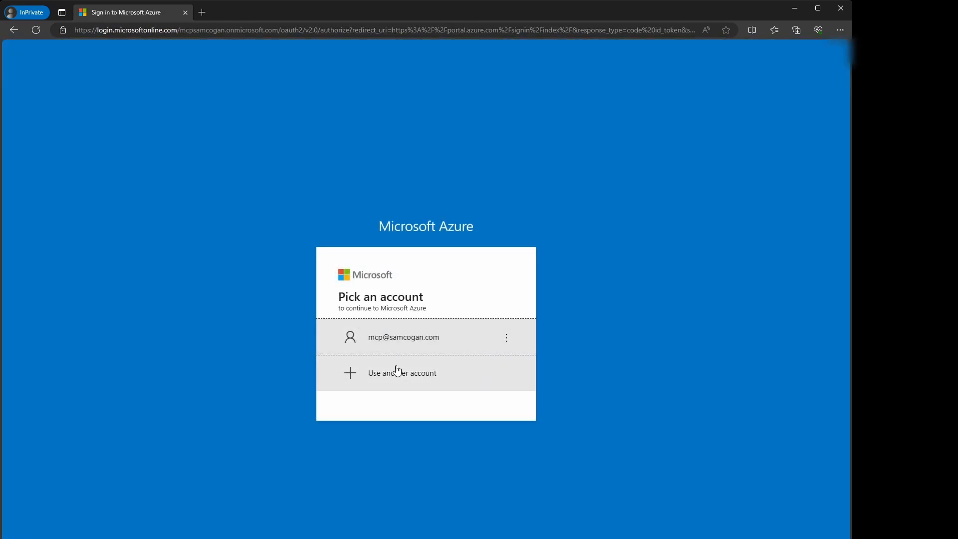
{"action": "left_click", "coordinate": [398, 372]}
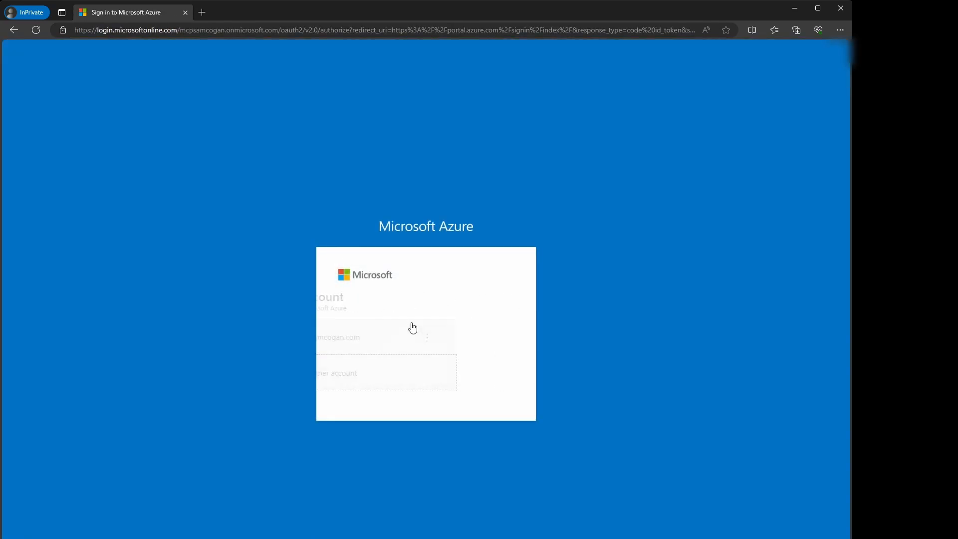
Step: Sign in with the new user's pasted sign-in name and password, then set a new password
{"action": "key", "text": "ctrl+v"}
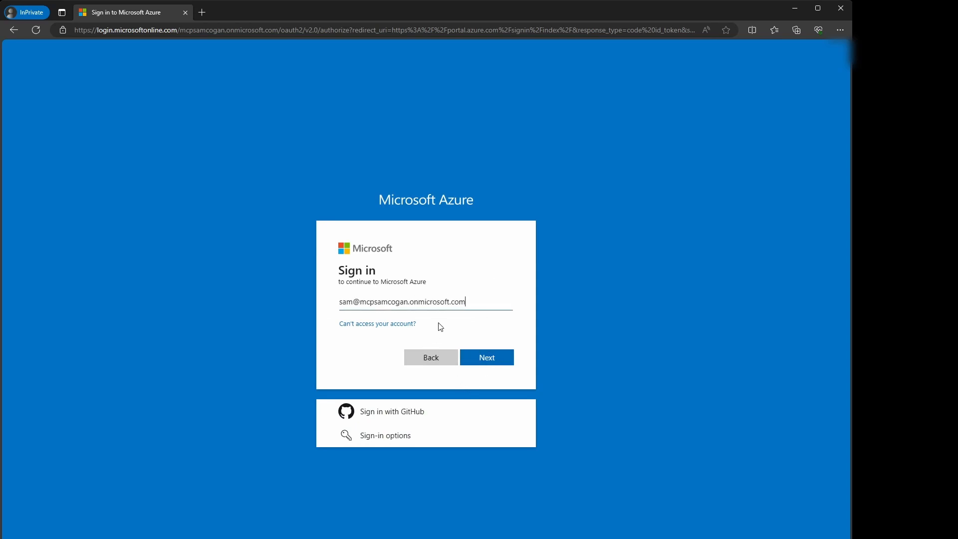
{"action": "left_click", "coordinate": [483, 360]}
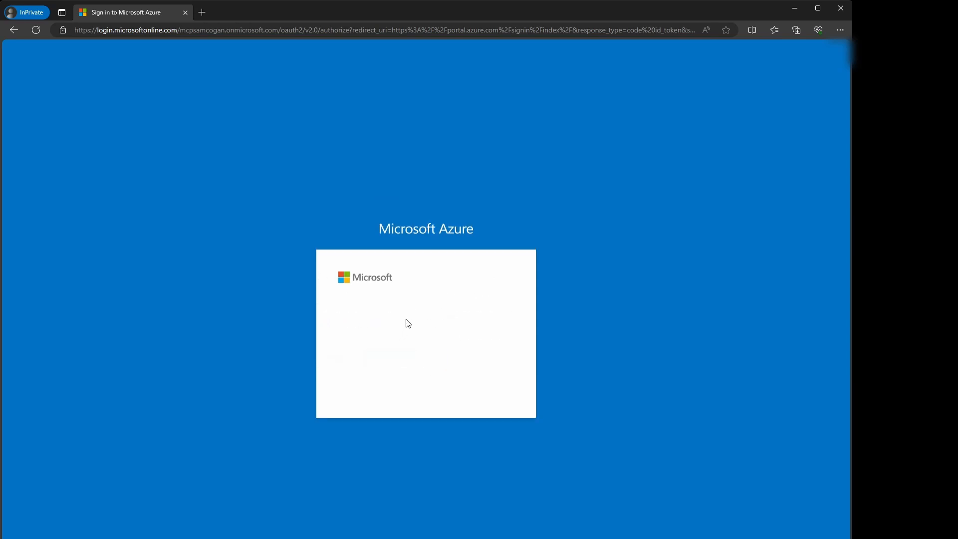
{"action": "type", "text": "*********"}
{"action": "key", "text": "Return"}
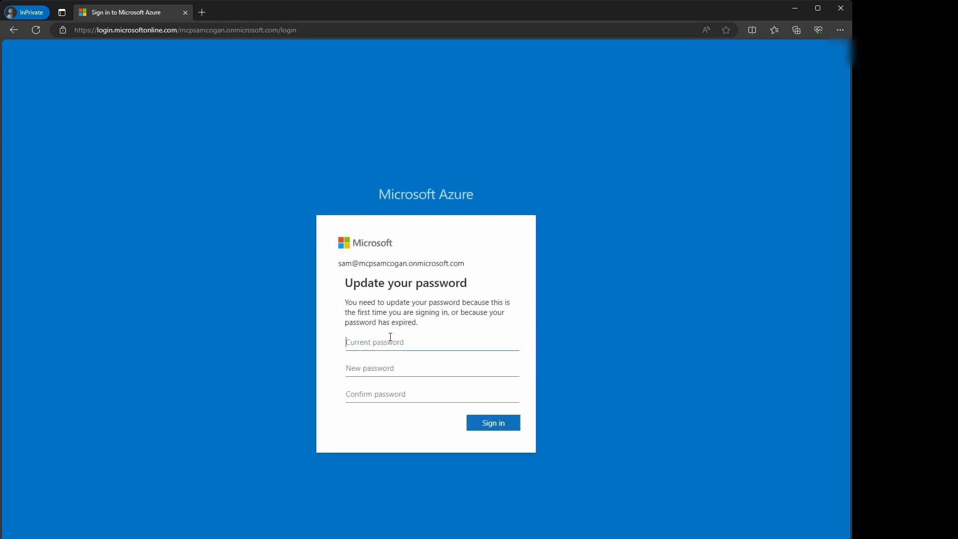
{"action": "type", "text": "**********"}
{"action": "key", "text": "Tab"}
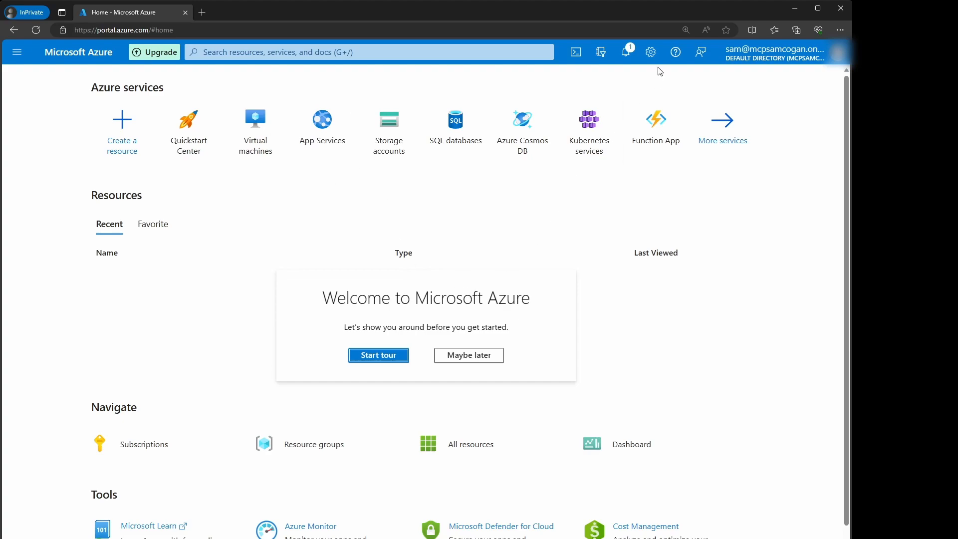
Step: Choose Maybe later on the welcome tour and close the Notifications panel
{"action": "left_click", "coordinate": [625, 59]}
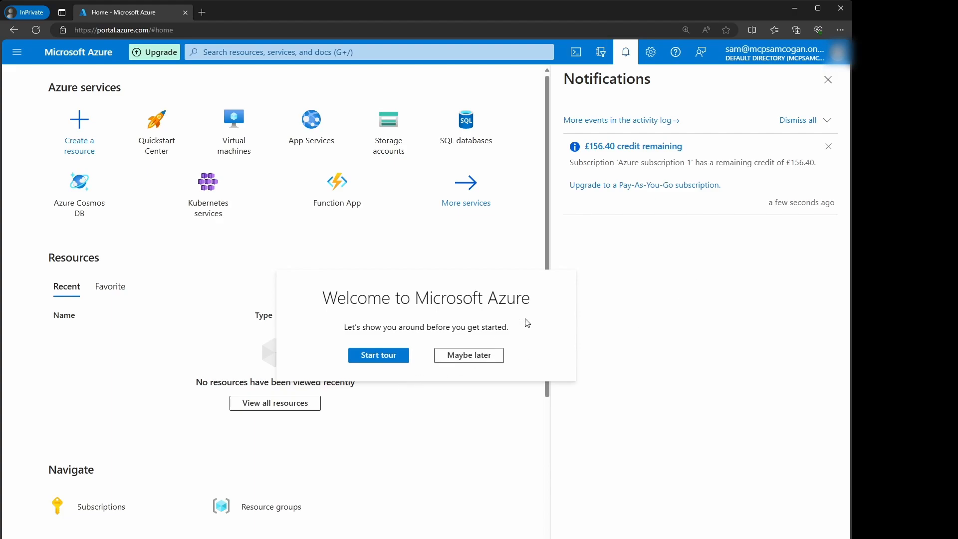
{"action": "left_click", "coordinate": [469, 355]}
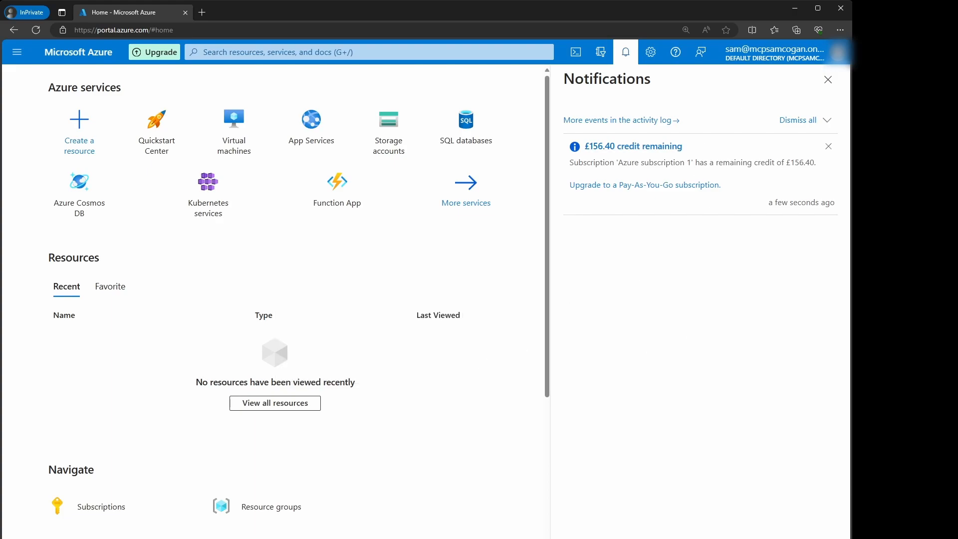
{"action": "left_click", "coordinate": [828, 80]}
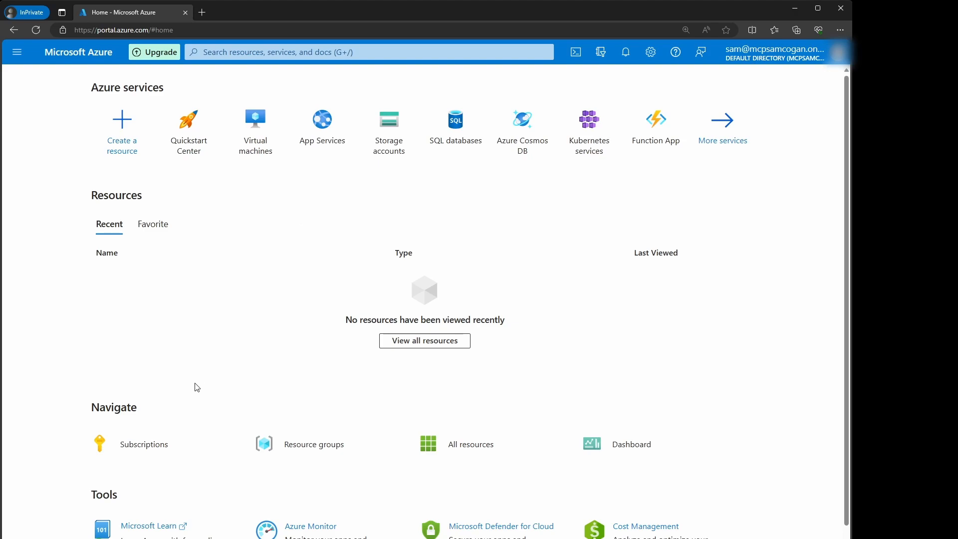
Step: From Virtual machines, choose Create > Azure virtual machine with preset configuration
{"action": "left_click", "coordinate": [258, 129]}
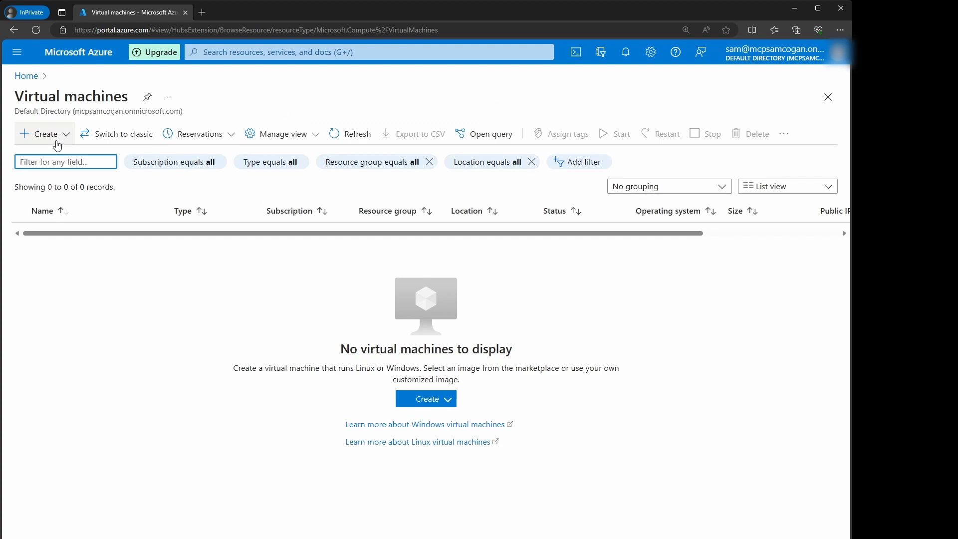
{"action": "left_click", "coordinate": [57, 145]}
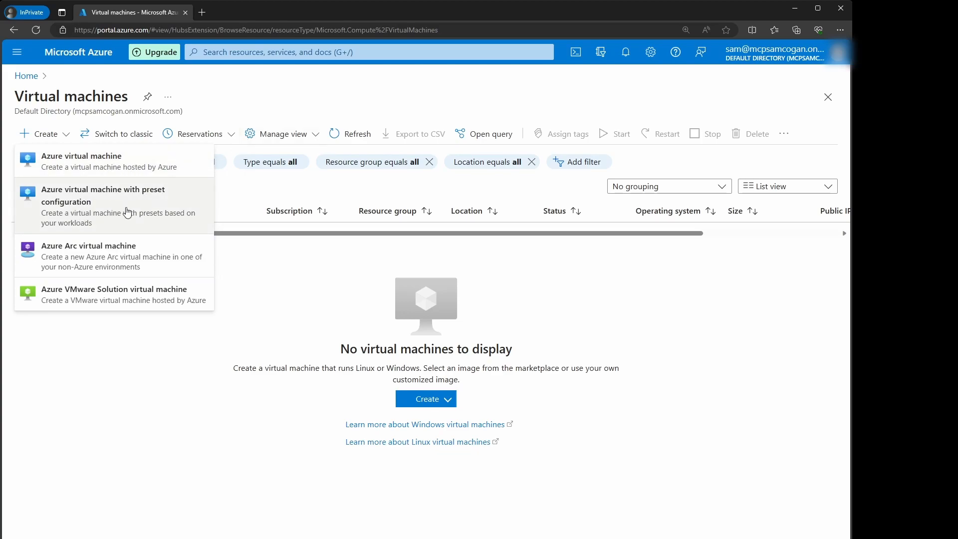
{"action": "left_click", "coordinate": [128, 213]}
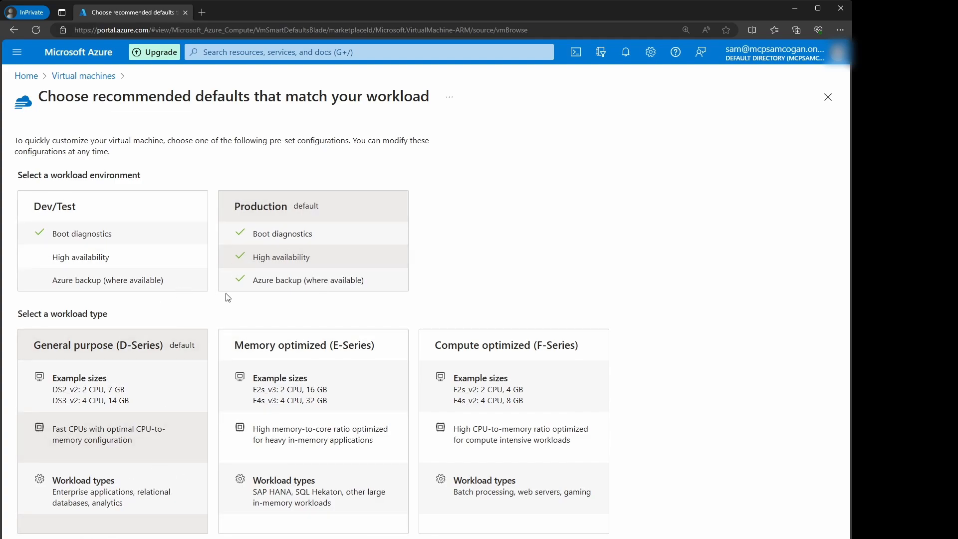
Step: Close the preset defaults page and choose Create > Azure virtual machine instead
{"action": "left_click", "coordinate": [827, 97]}
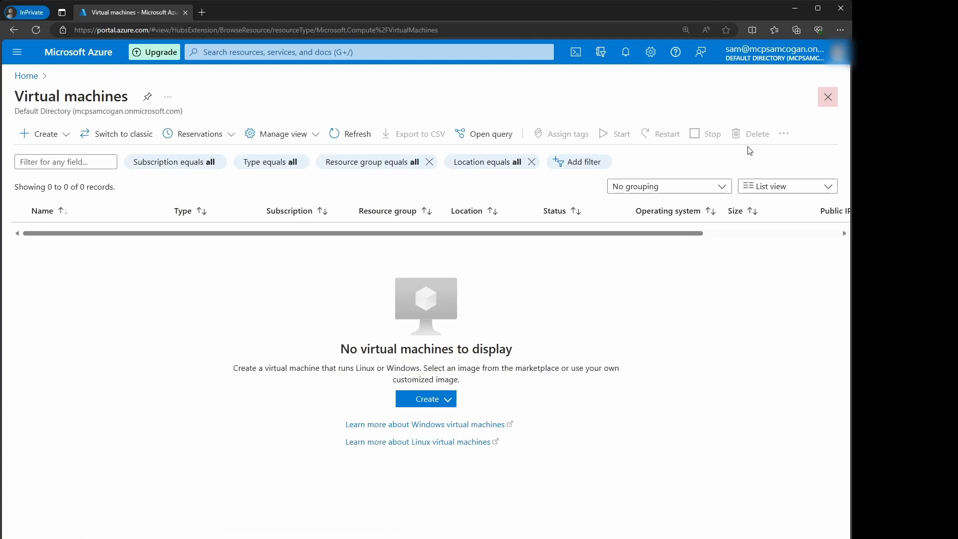
{"action": "left_click", "coordinate": [43, 140]}
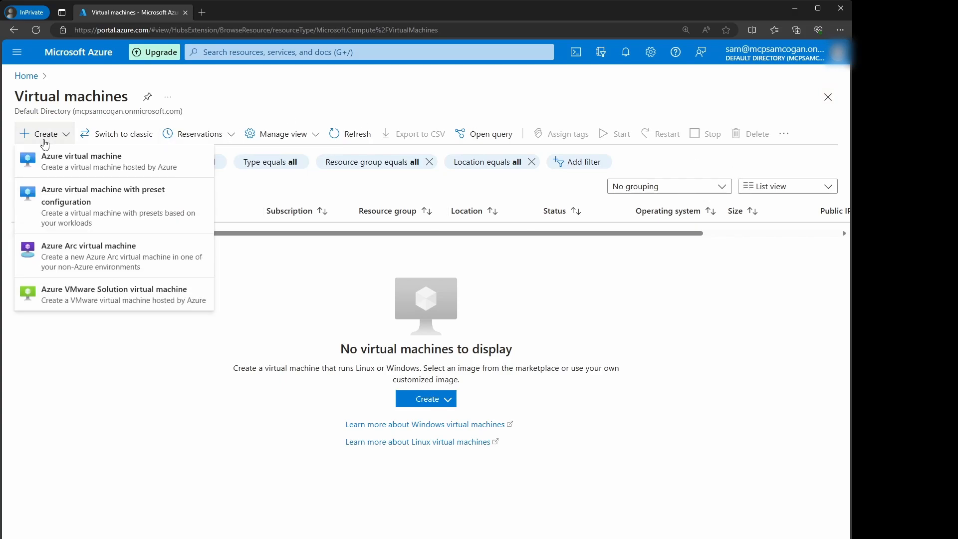
{"action": "left_click", "coordinate": [49, 161]}
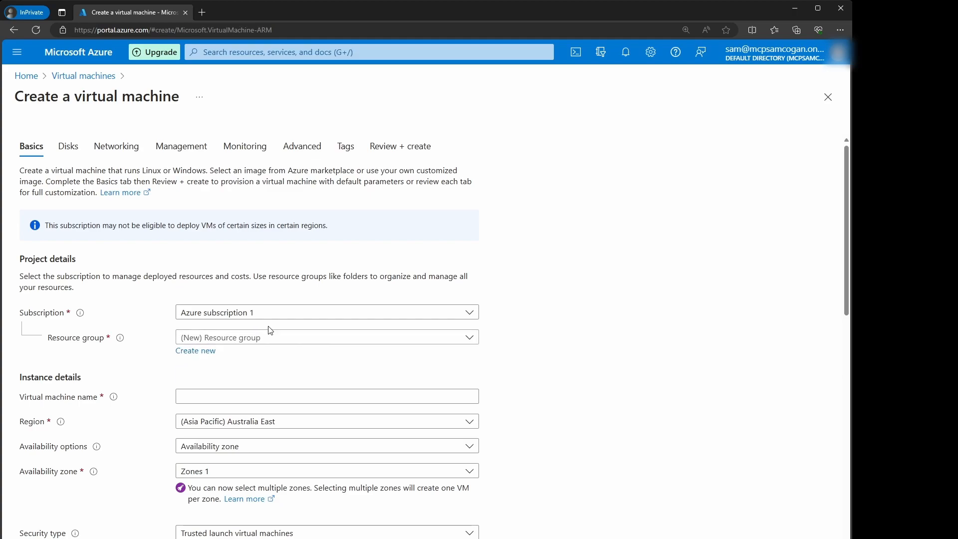
Step: Create a new resource group named DemoVm for the VM
{"action": "left_click", "coordinate": [238, 341]}
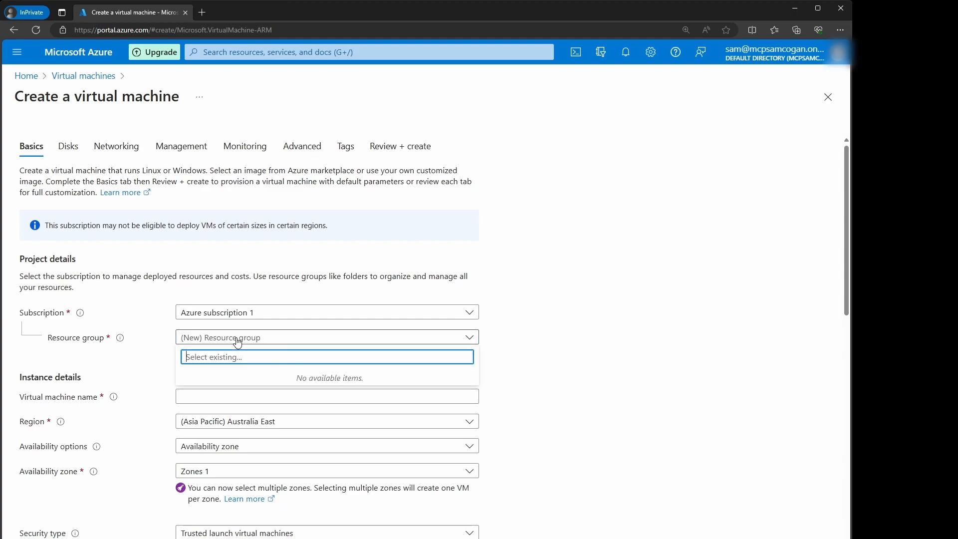
{"action": "left_click", "coordinate": [265, 343]}
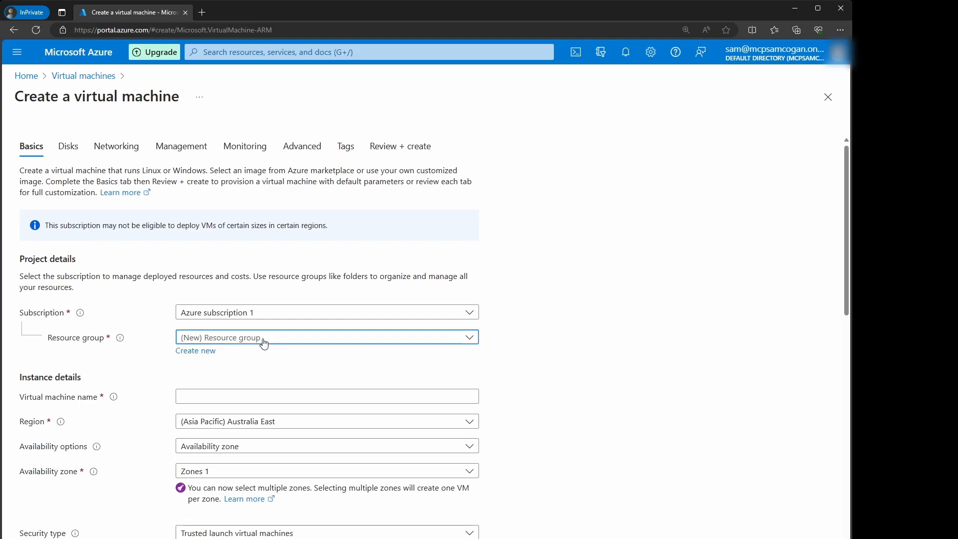
{"action": "left_click", "coordinate": [196, 352]}
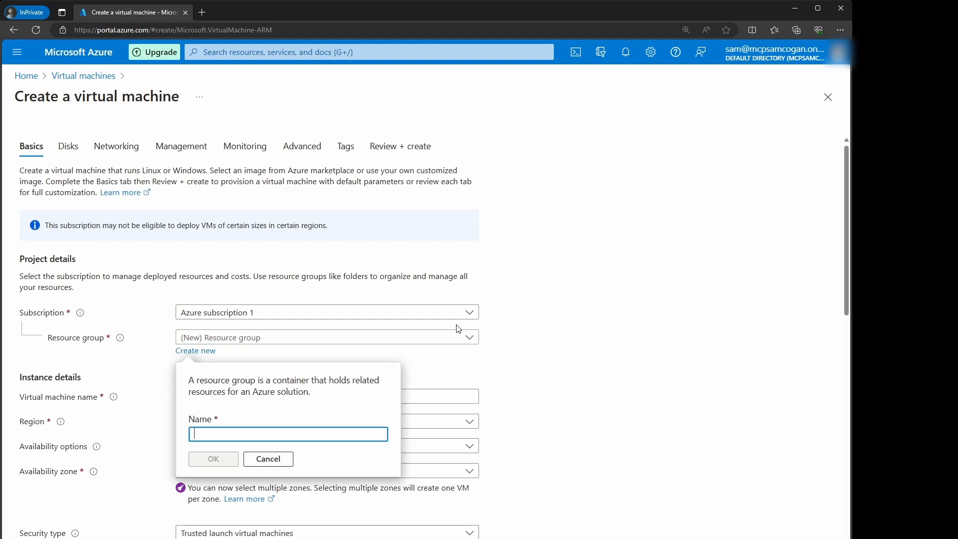
{"action": "type", "text": "DemoVm"}
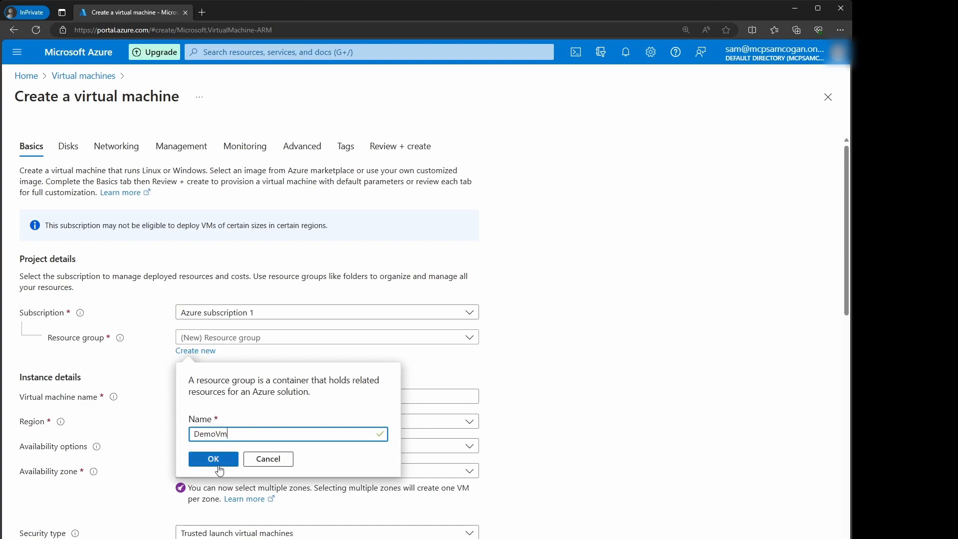
{"action": "left_click", "coordinate": [200, 464]}
Step: Name the VM DemoVM and set the region to (Europe) West Europe
{"action": "left_click", "coordinate": [210, 395]}
{"action": "type", "text": "DemoVM"}
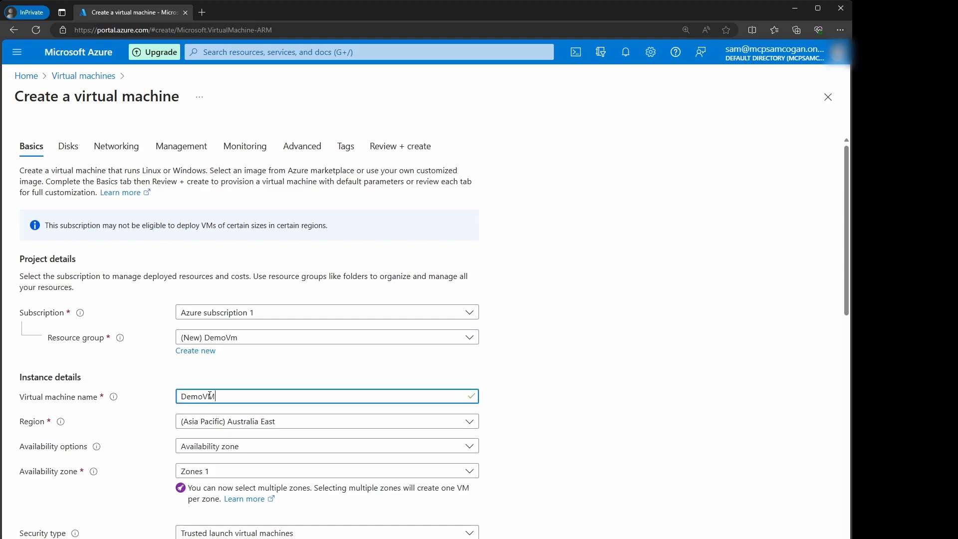
{"action": "left_click", "coordinate": [287, 431]}
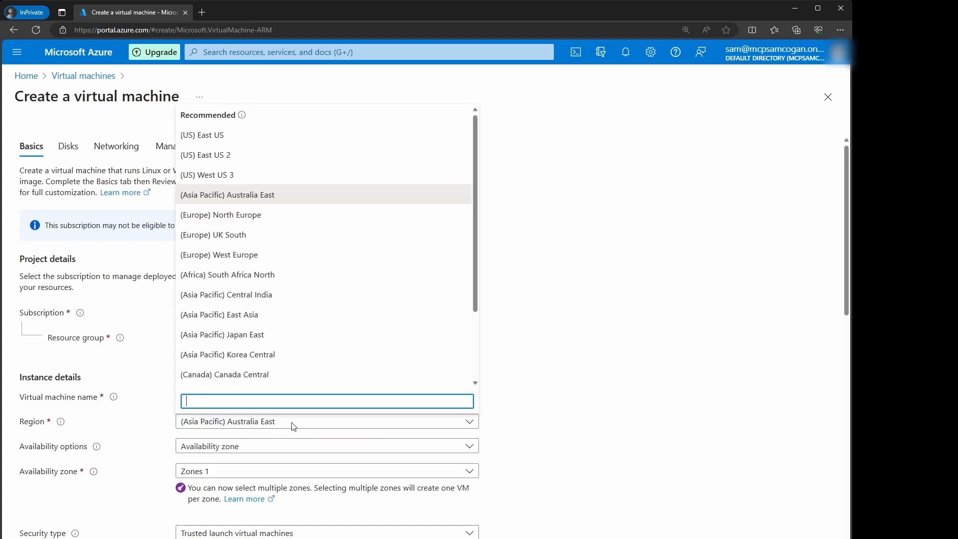
{"action": "scroll", "coordinate": [329, 206], "scroll_direction": "down", "scroll_amount": 1}
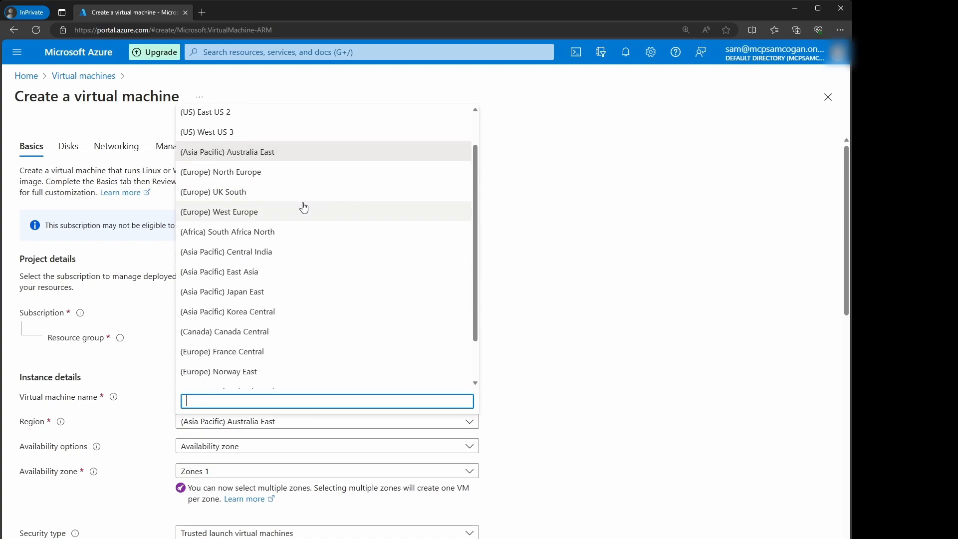
{"action": "left_click", "coordinate": [234, 212]}
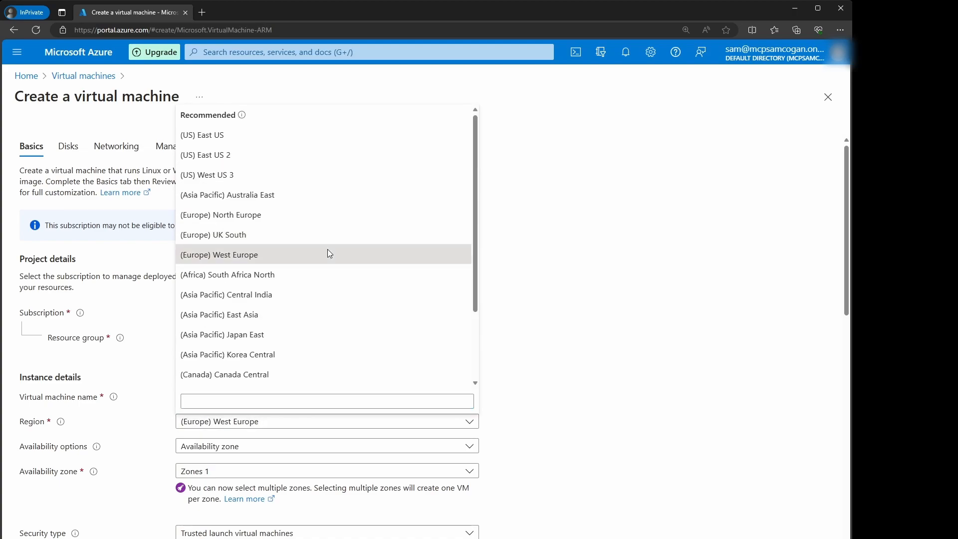
{"action": "left_click", "coordinate": [329, 254]}
{"action": "scroll", "coordinate": [511, 507], "scroll_direction": "down", "scroll_amount": 1}
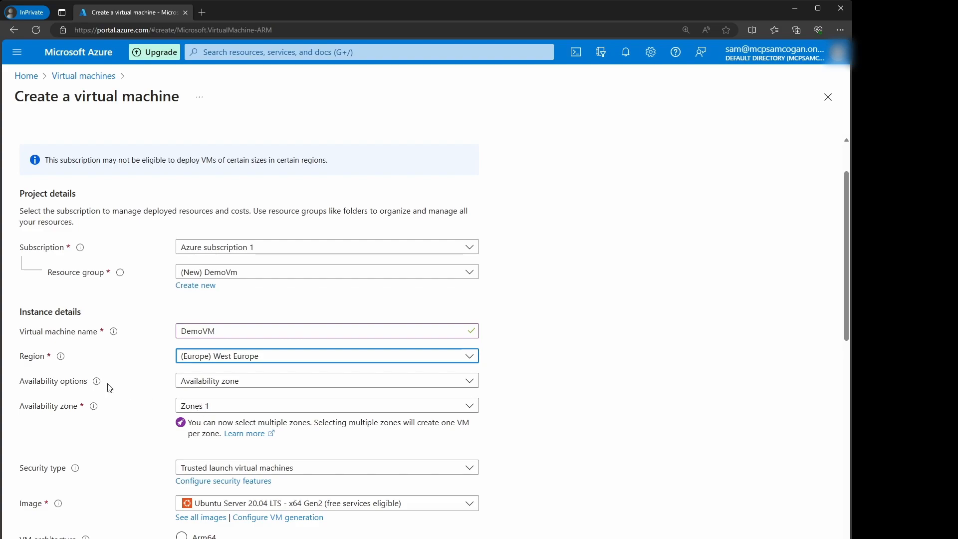
Step: Keep Availability zone and Trusted launch unchanged, then bring up the Gen 2 image list
{"action": "left_click", "coordinate": [255, 382]}
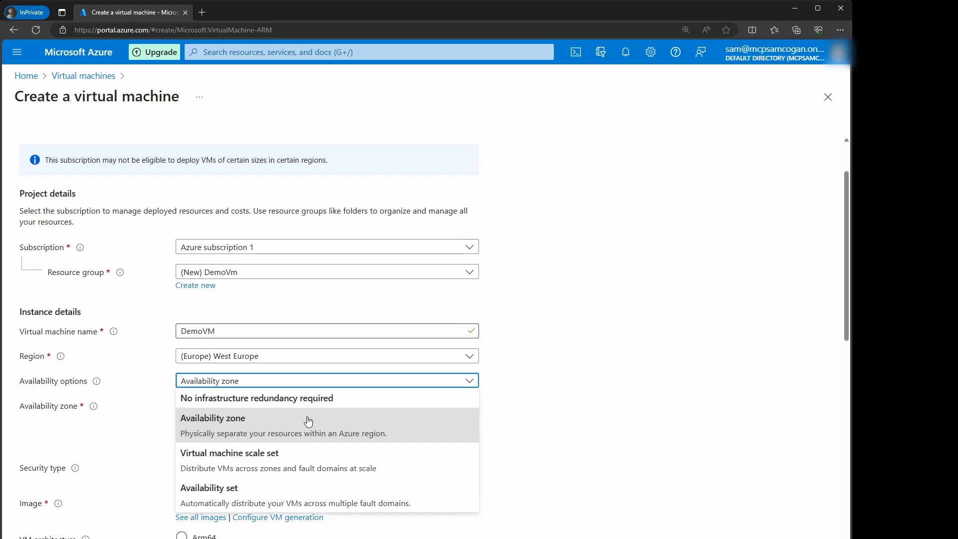
{"action": "left_click", "coordinate": [251, 421]}
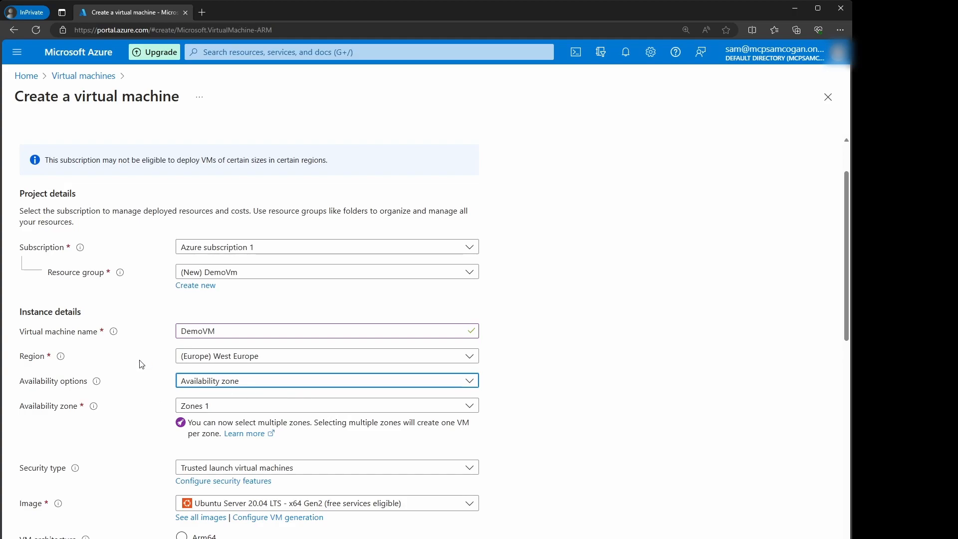
{"action": "scroll", "coordinate": [100, 359], "scroll_direction": "down", "scroll_amount": 3}
{"action": "left_click", "coordinate": [223, 334]}
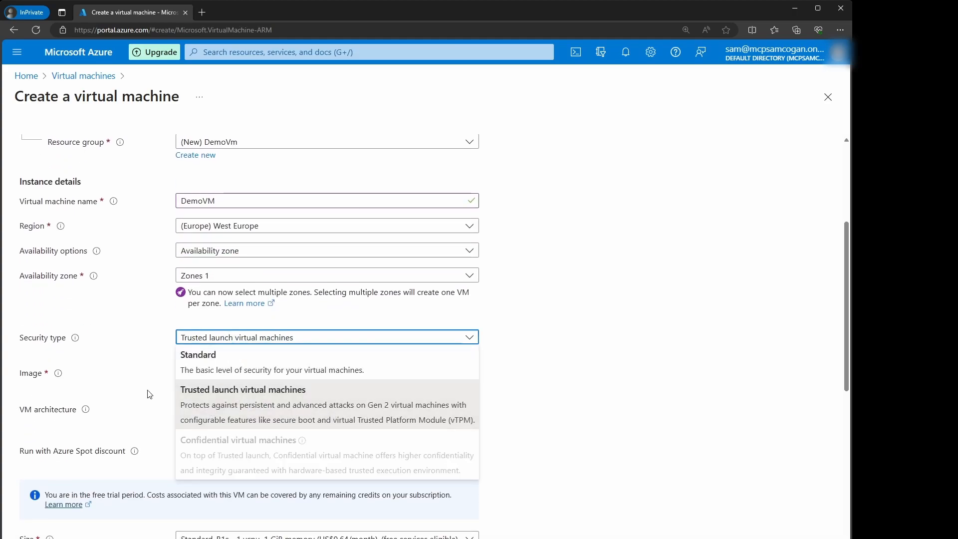
{"action": "left_click", "coordinate": [336, 400]}
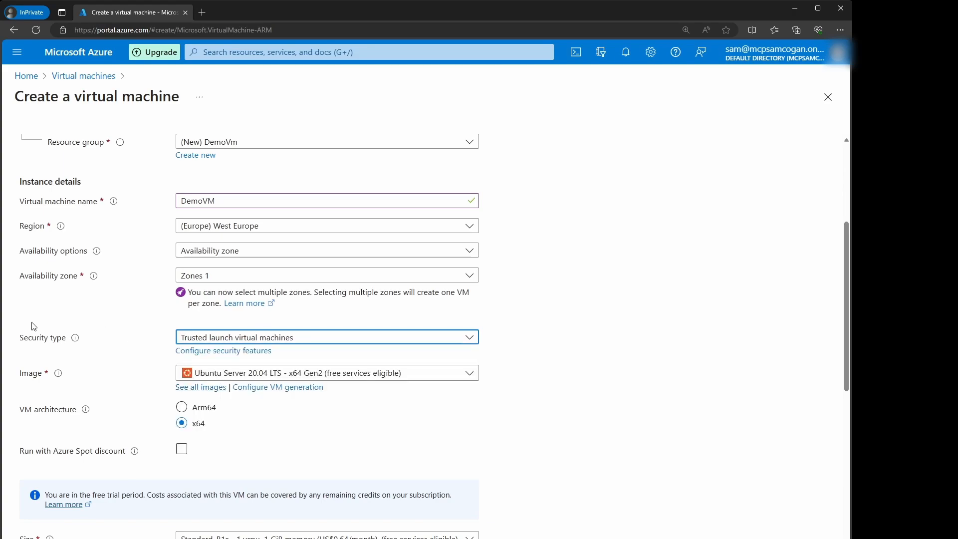
{"action": "left_click", "coordinate": [367, 375]}
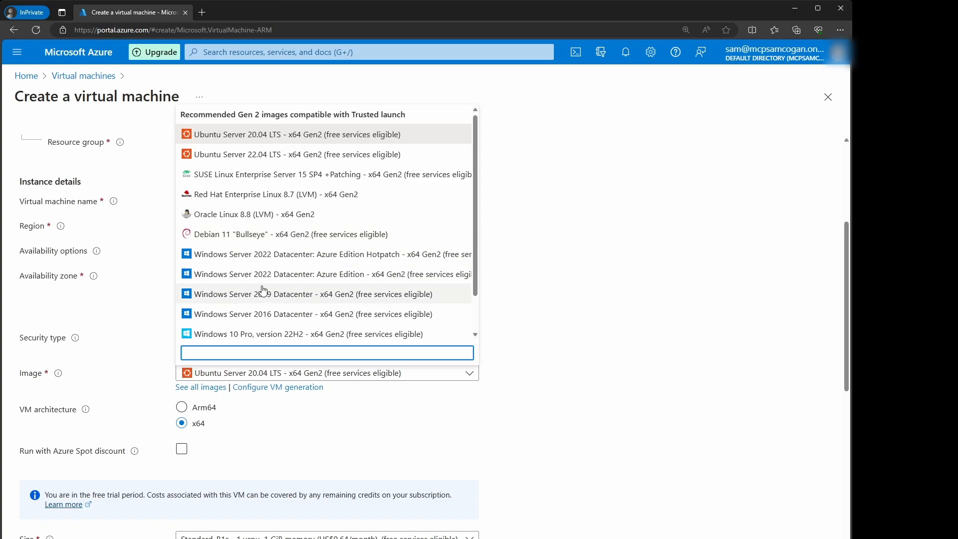
Step: Choose the Windows Server 2022 Datacenter: Azure Edition Hotpatch image and check the size list without changing it
{"action": "scroll", "coordinate": [300, 294], "scroll_direction": "down", "scroll_amount": 1}
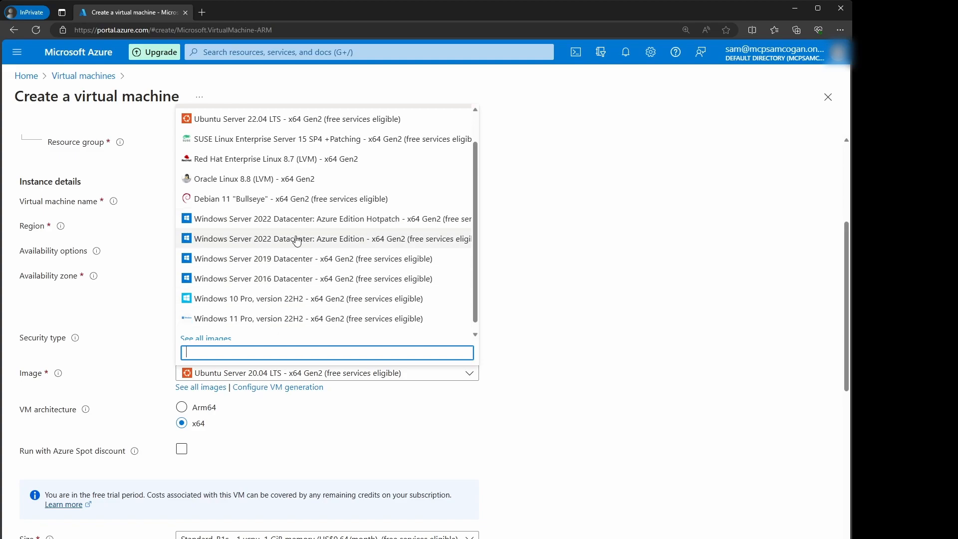
{"action": "left_click", "coordinate": [296, 222]}
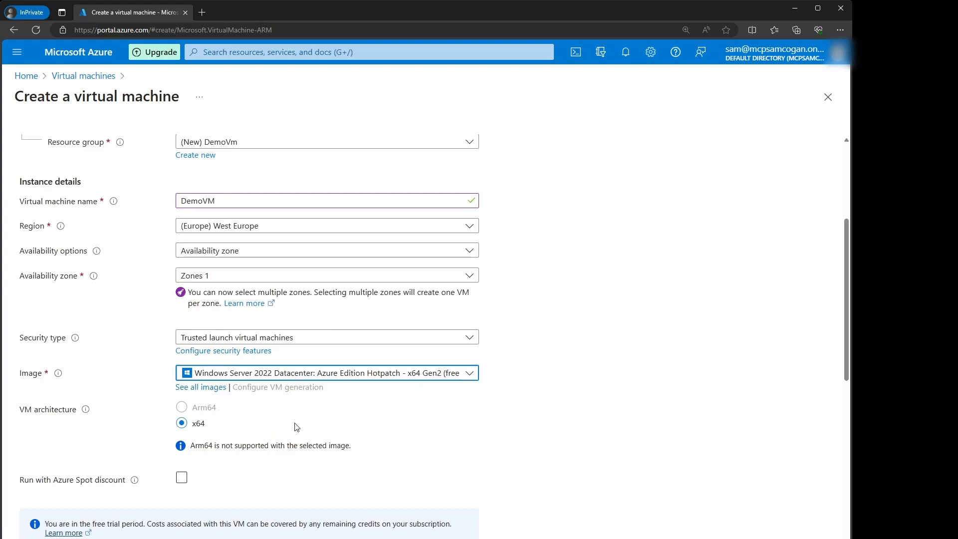
{"action": "scroll", "coordinate": [296, 427], "scroll_direction": "down", "scroll_amount": 3}
{"action": "scroll", "coordinate": [269, 406], "scroll_direction": "down", "scroll_amount": 1}
{"action": "left_click", "coordinate": [321, 372]}
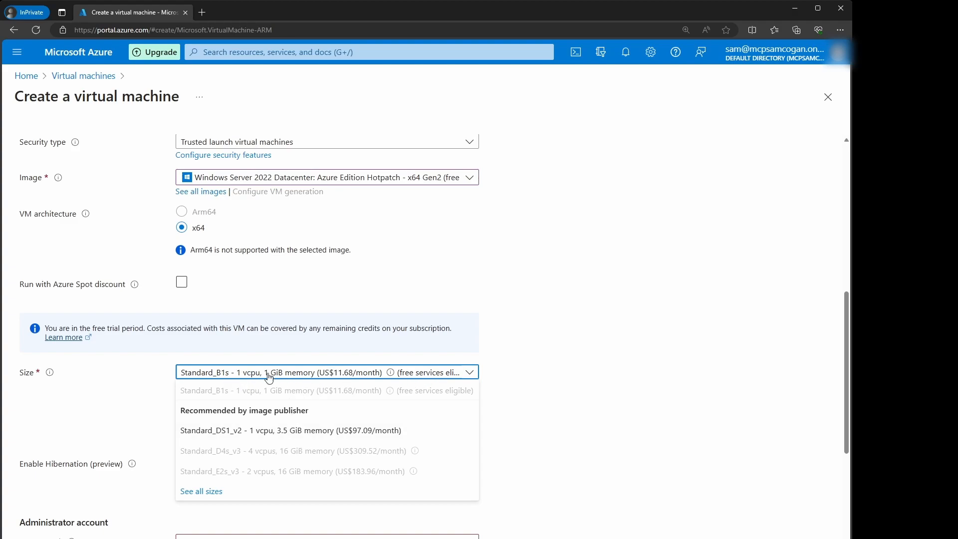
{"action": "left_click", "coordinate": [529, 333]}
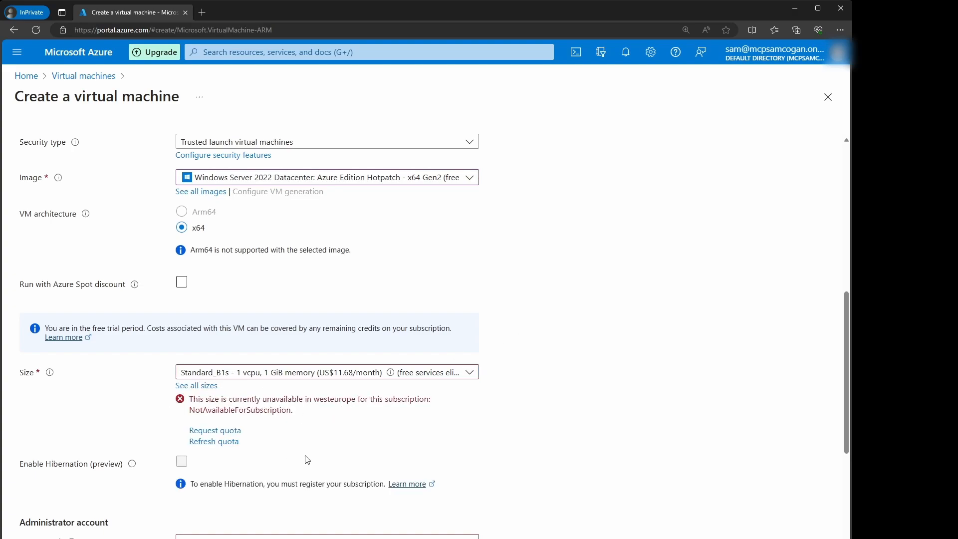
{"action": "scroll", "coordinate": [307, 459], "scroll_direction": "up", "scroll_amount": 5}
{"action": "scroll", "coordinate": [367, 520], "scroll_direction": "down", "scroll_amount": 4}
{"action": "scroll", "coordinate": [363, 487], "scroll_direction": "up", "scroll_amount": 1}
{"action": "scroll", "coordinate": [362, 490], "scroll_direction": "down", "scroll_amount": 1}
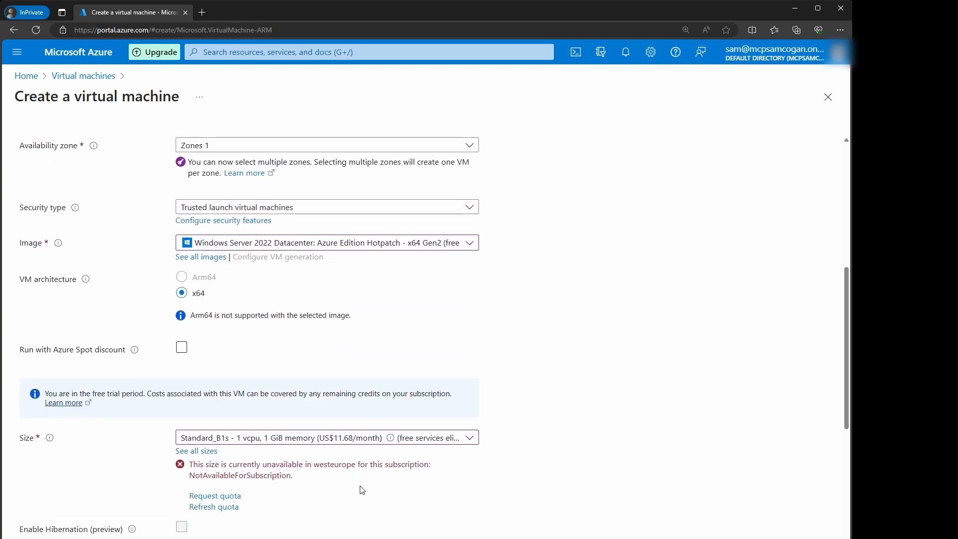
{"action": "scroll", "coordinate": [489, 474], "scroll_direction": "up", "scroll_amount": 2}
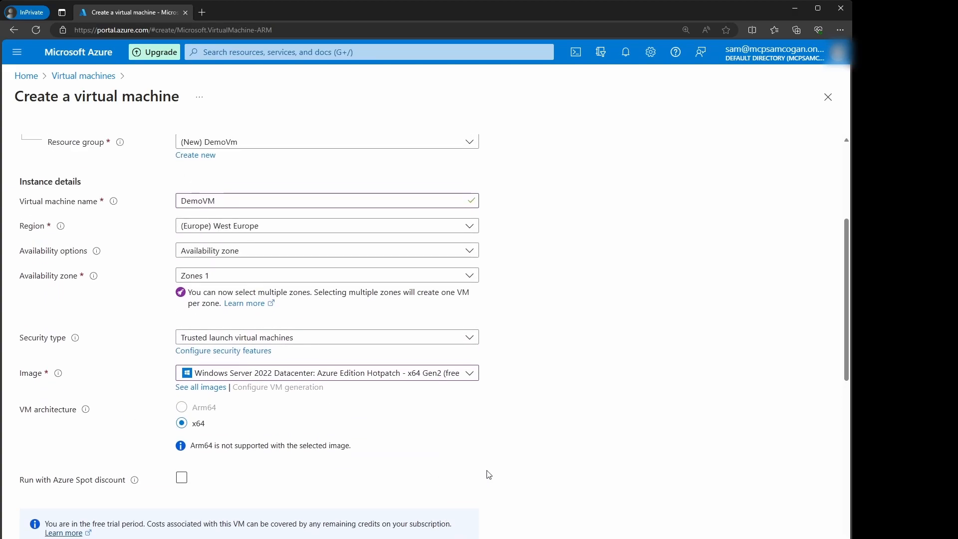
Step: Change the VM region to (Europe) UK South
{"action": "left_click", "coordinate": [224, 226]}
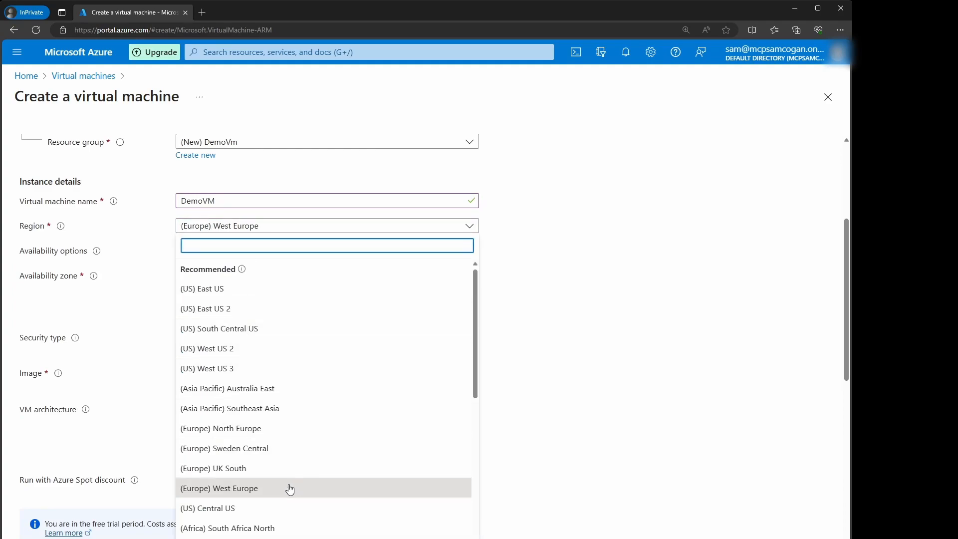
{"action": "left_click", "coordinate": [219, 468]}
{"action": "scroll", "coordinate": [504, 344], "scroll_direction": "up", "scroll_amount": 1}
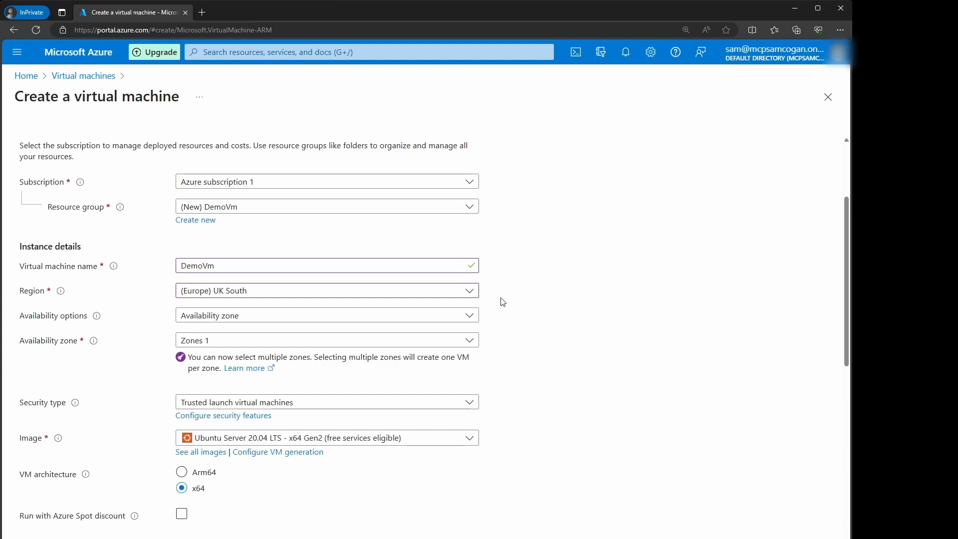
Step: Reselect the Windows Server 2022 Datacenter: Azure Edition Hotpatch image
{"action": "scroll", "coordinate": [644, 282], "scroll_direction": "down", "scroll_amount": 1}
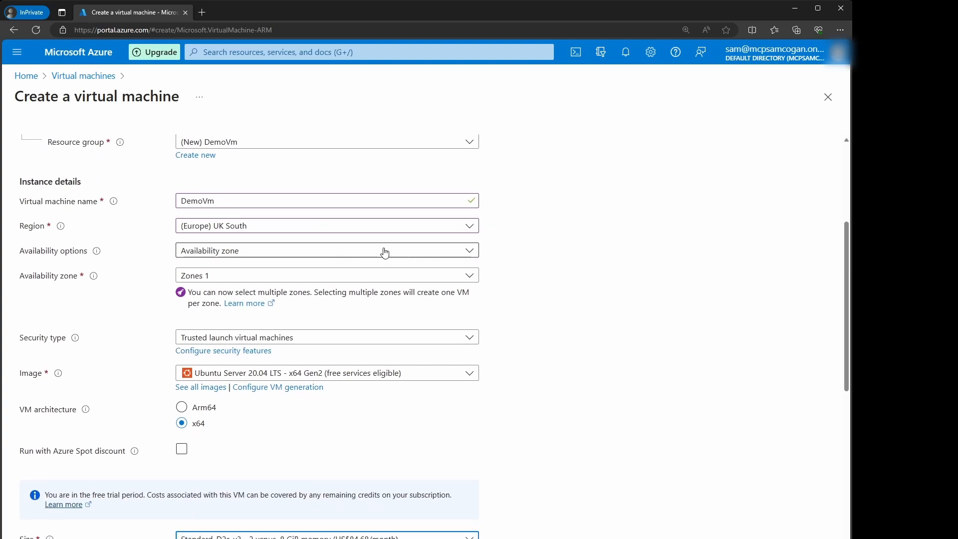
{"action": "scroll", "coordinate": [496, 379], "scroll_direction": "down", "scroll_amount": 2}
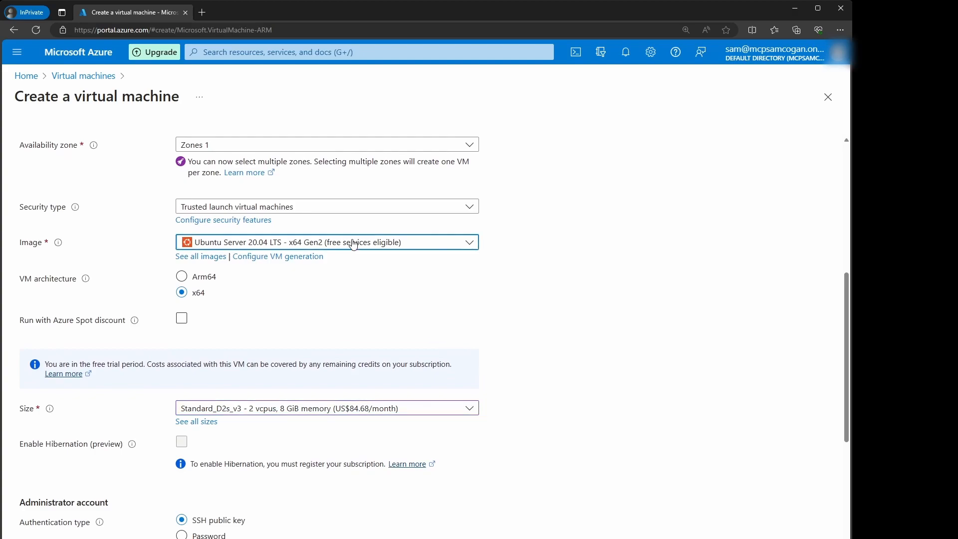
{"action": "left_click", "coordinate": [320, 246]}
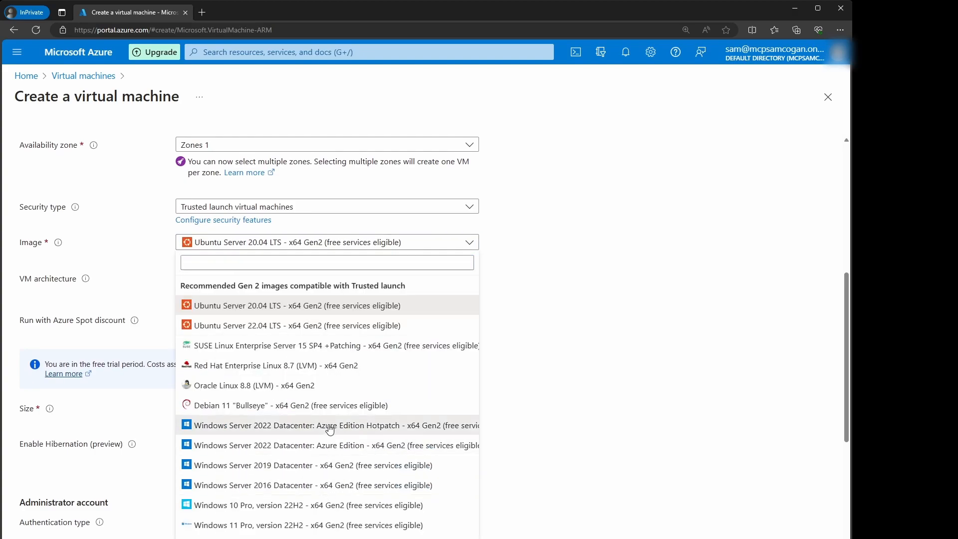
{"action": "left_click", "coordinate": [419, 425]}
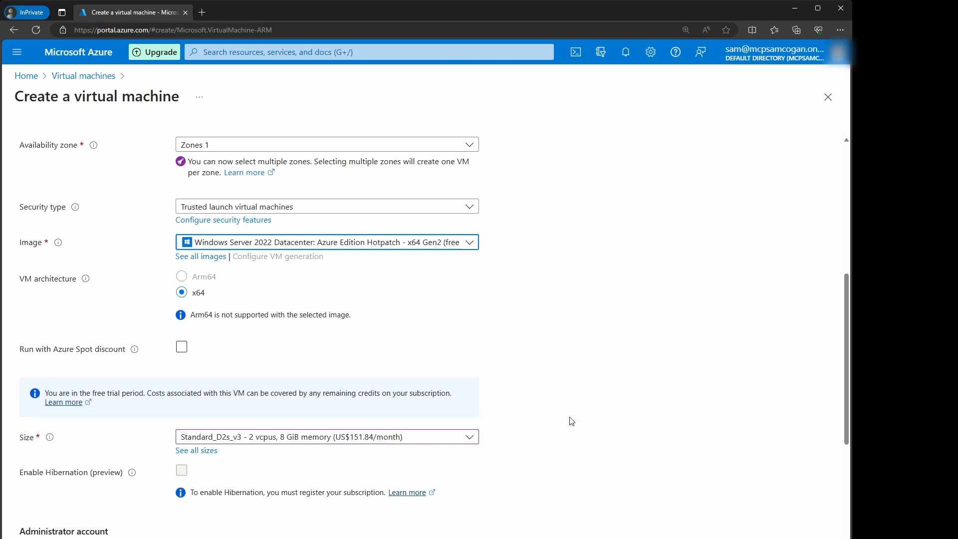
Step: Check the size list, then bring up the full catalogue of VM sizes
{"action": "scroll", "coordinate": [429, 381], "scroll_direction": "down", "scroll_amount": 1}
{"action": "left_click", "coordinate": [366, 374]}
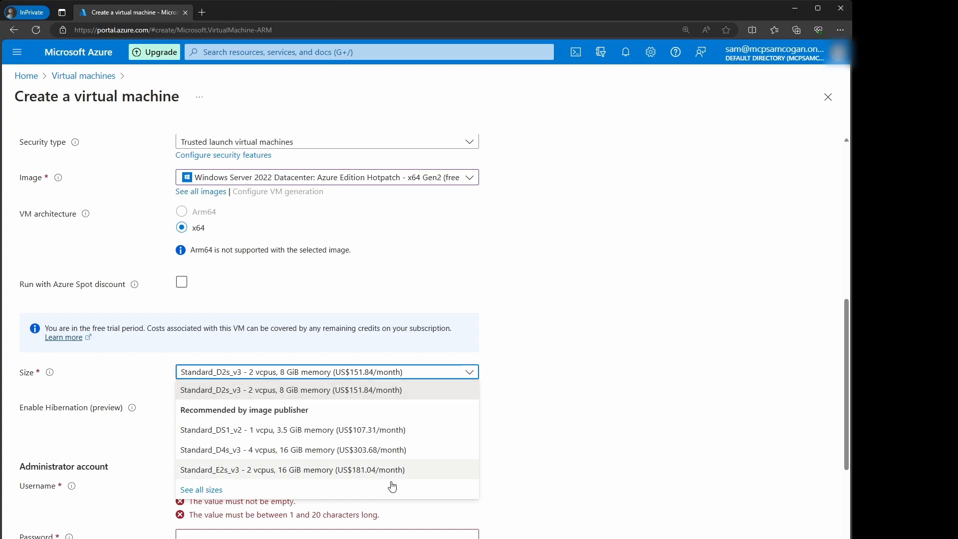
{"action": "left_click", "coordinate": [618, 375]}
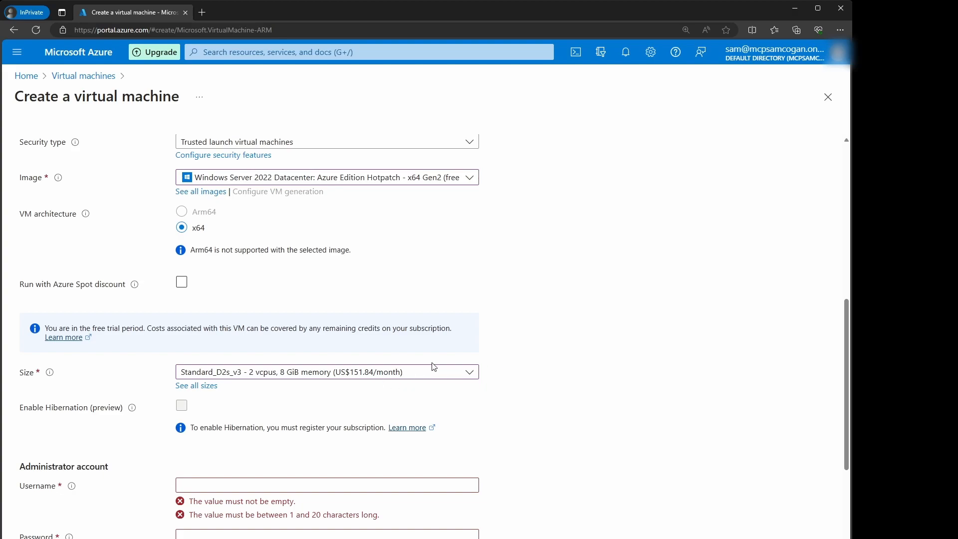
{"action": "left_click", "coordinate": [202, 387]}
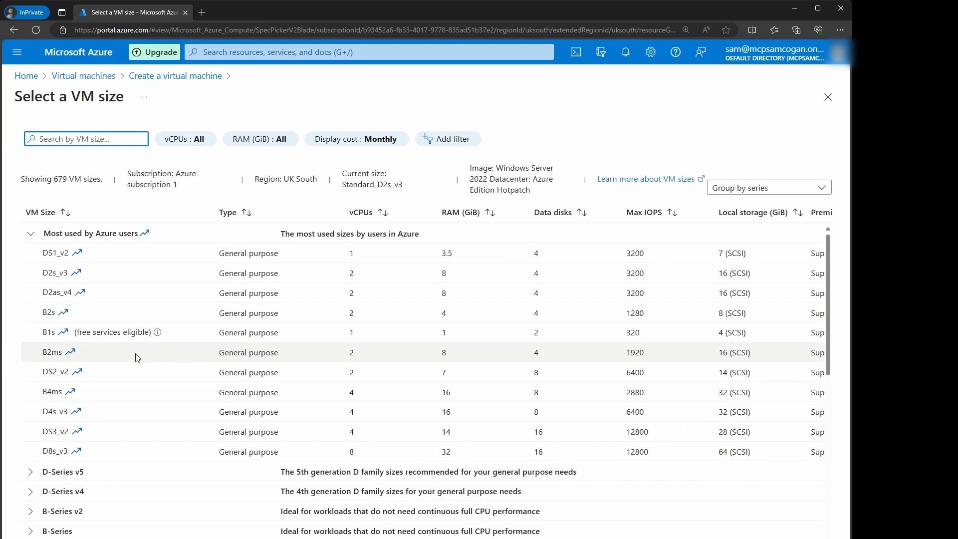
Step: Pick the Standard_B1s size (1 vCPU, 1 GiB) and return to the VM form
{"action": "mouse_move", "coordinate": [156, 339]}
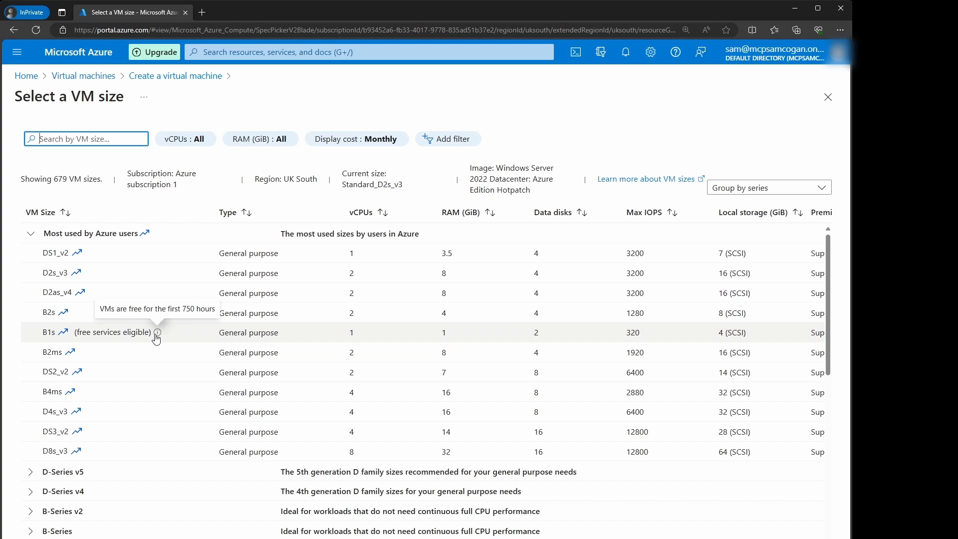
{"action": "left_click", "coordinate": [110, 336]}
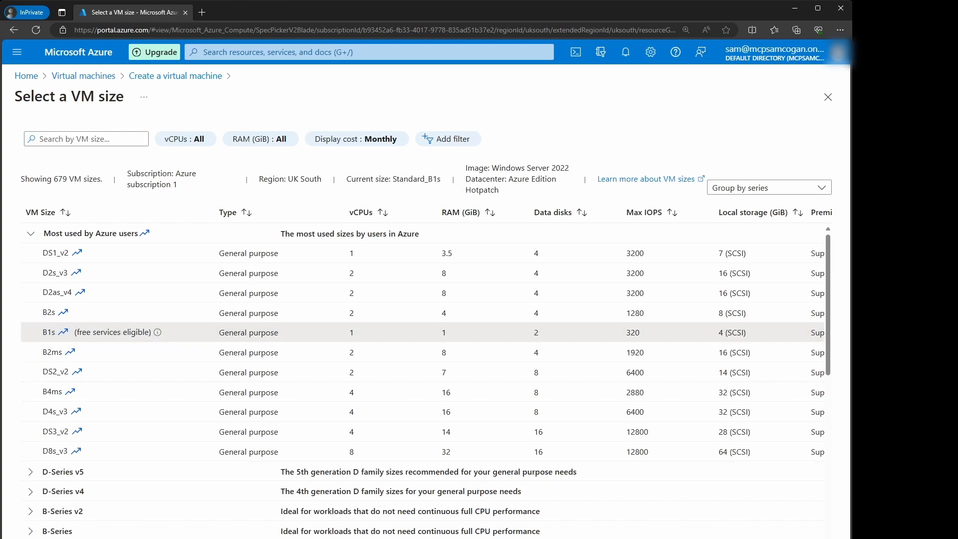
{"action": "left_click", "coordinate": [47, 538]}
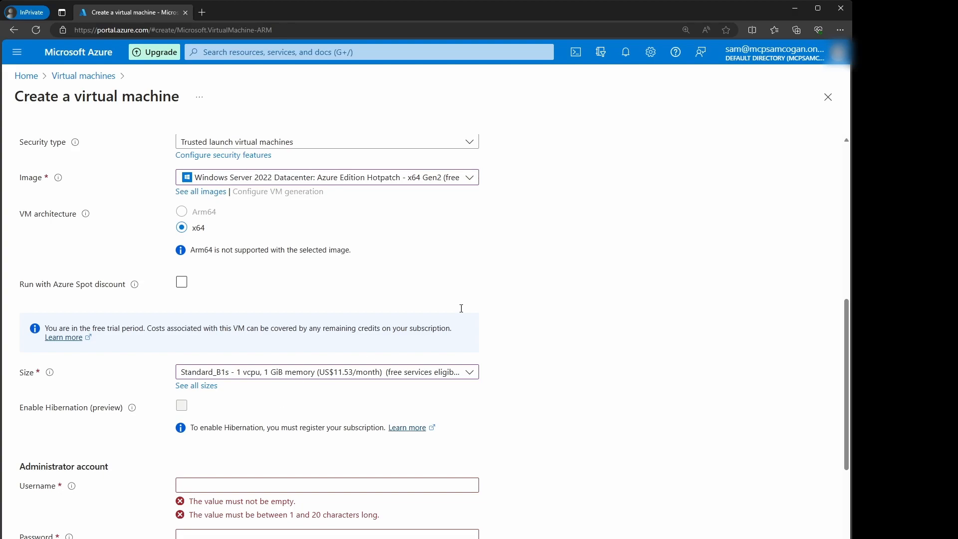
Step: Enter the administrator username and type the account password in both password fields
{"action": "scroll", "coordinate": [608, 320], "scroll_direction": "down", "scroll_amount": 3}
{"action": "scroll", "coordinate": [607, 321], "scroll_direction": "up", "scroll_amount": 3}
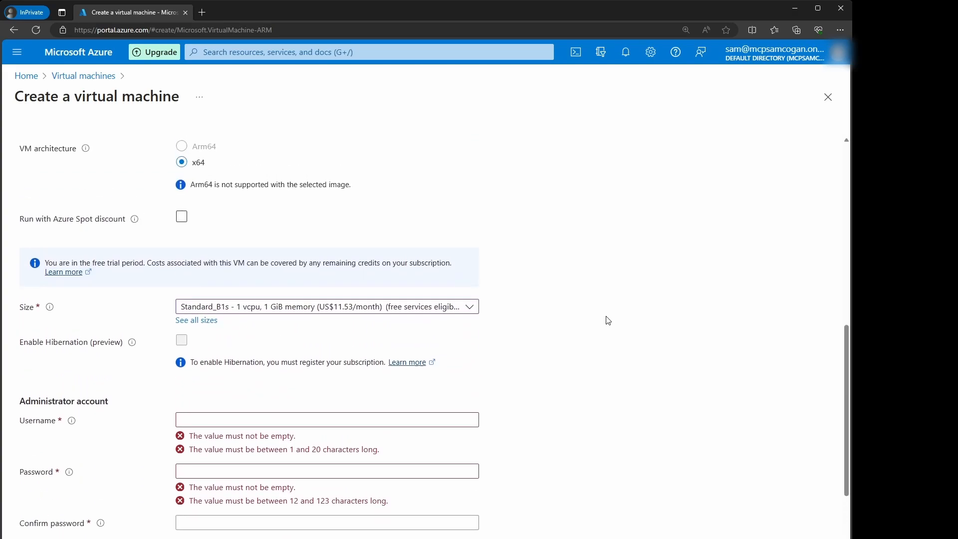
{"action": "scroll", "coordinate": [608, 320], "scroll_direction": "up", "scroll_amount": 5}
{"action": "scroll", "coordinate": [606, 321], "scroll_direction": "down", "scroll_amount": 7}
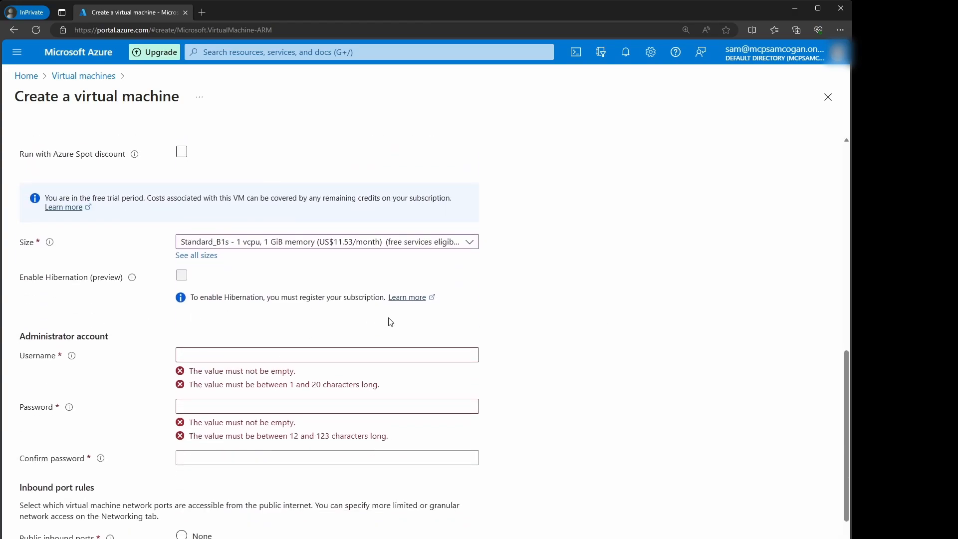
{"action": "left_click", "coordinate": [225, 356]}
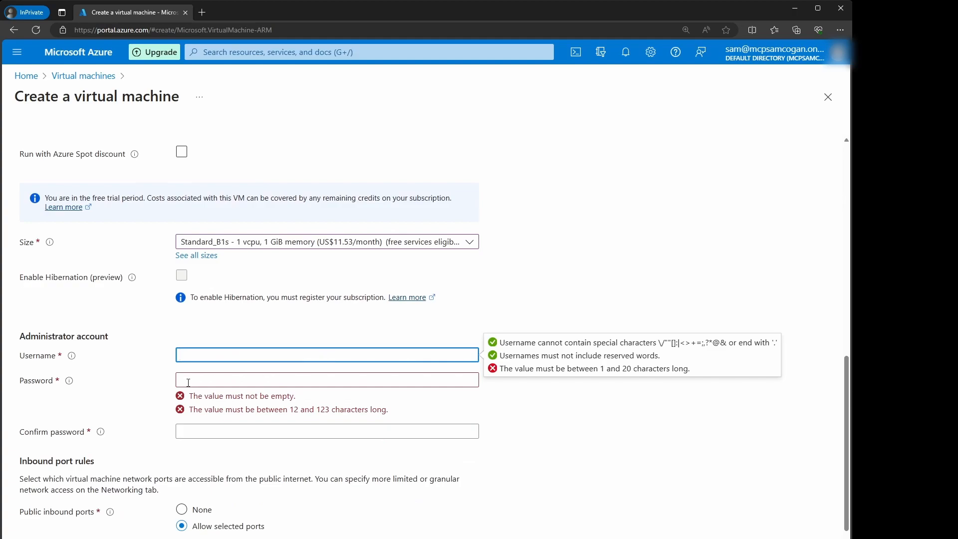
{"action": "key", "text": "Tab"}
{"action": "type", "text": "Pas•••••••••"}
{"action": "key", "text": "Tab"}
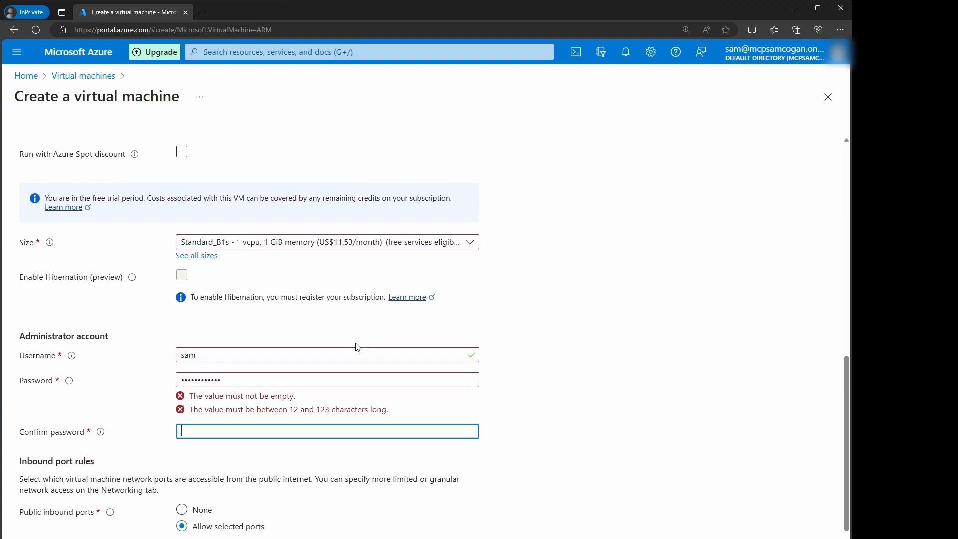
{"action": "type", "text": "••"}
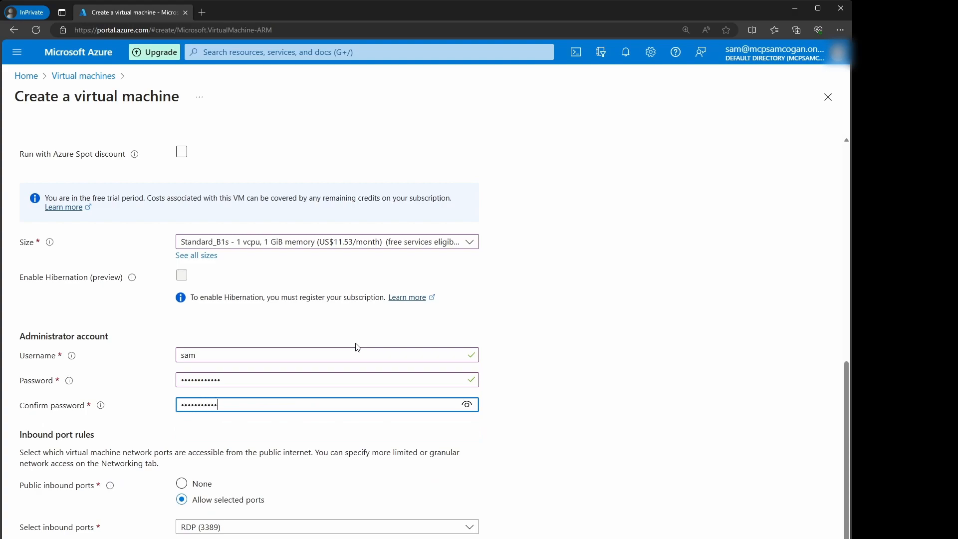
{"action": "key", "text": "Tab"}
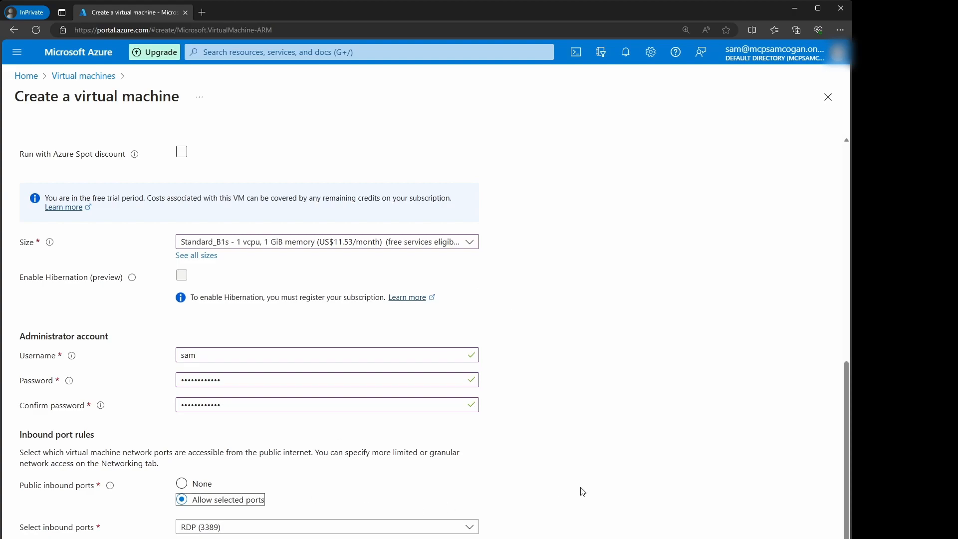
{"action": "scroll", "coordinate": [195, 442], "scroll_direction": "down", "scroll_amount": 1}
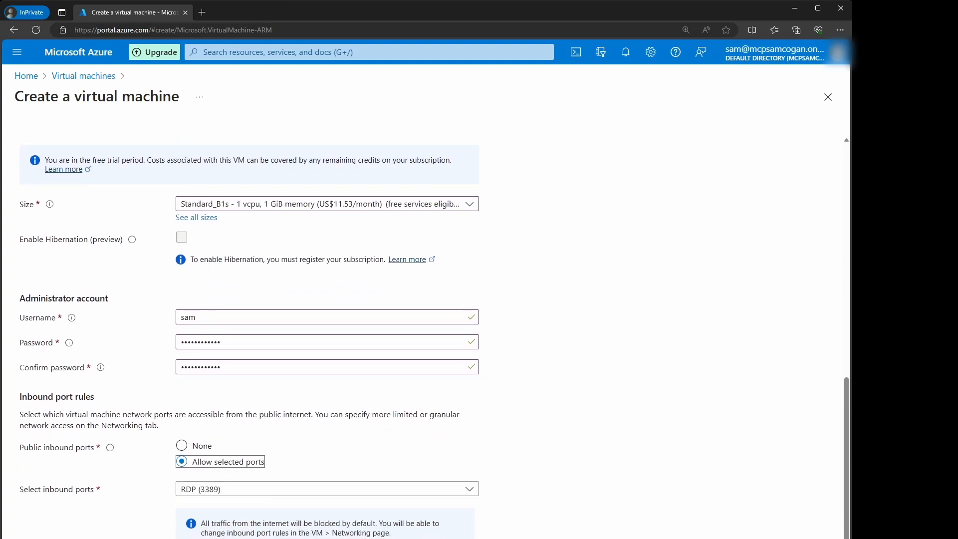
Step: Advance from the Basics tab to the Disks tab
{"action": "left_click", "coordinate": [125, 538]}
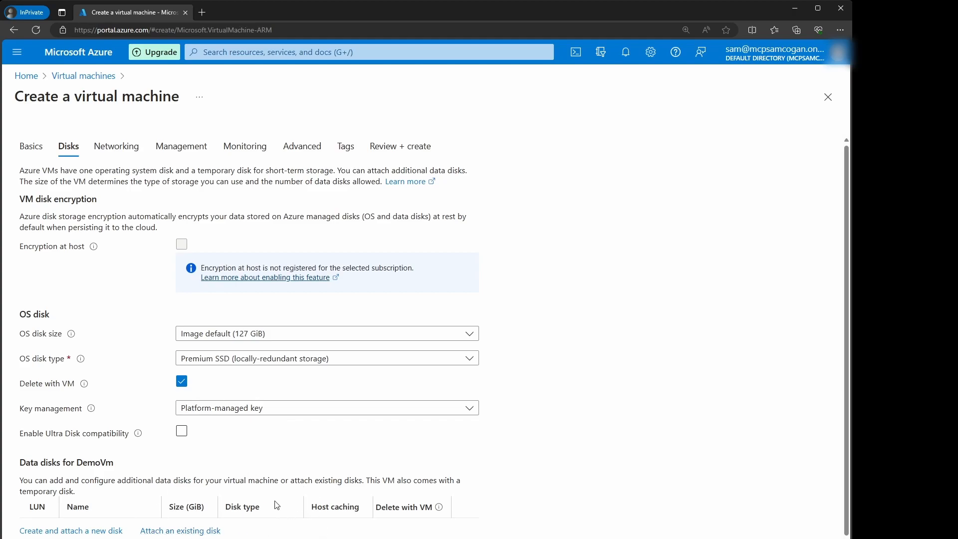
Step: On Networking, tick Delete public IP and NIC when VM is deleted, then continue to Management
{"action": "left_click", "coordinate": [280, 538]}
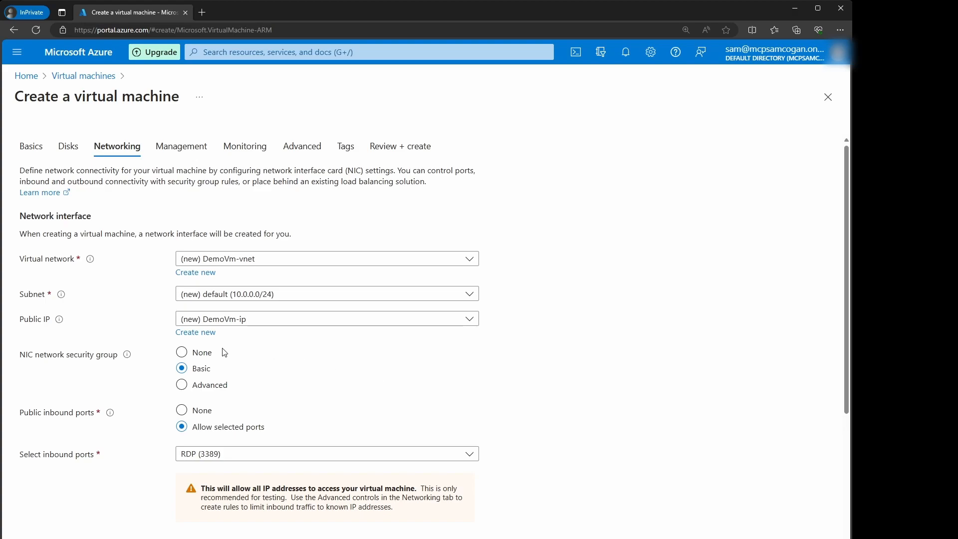
{"action": "scroll", "coordinate": [324, 299], "scroll_direction": "down", "scroll_amount": 3}
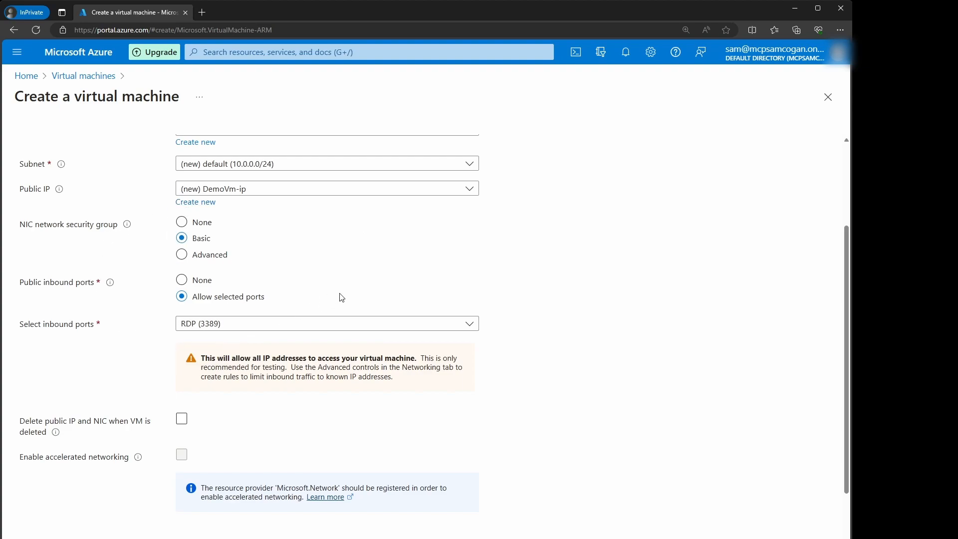
{"action": "scroll", "coordinate": [336, 299], "scroll_direction": "down", "scroll_amount": 1}
{"action": "left_click", "coordinate": [215, 360]}
{"action": "left_click", "coordinate": [182, 354]}
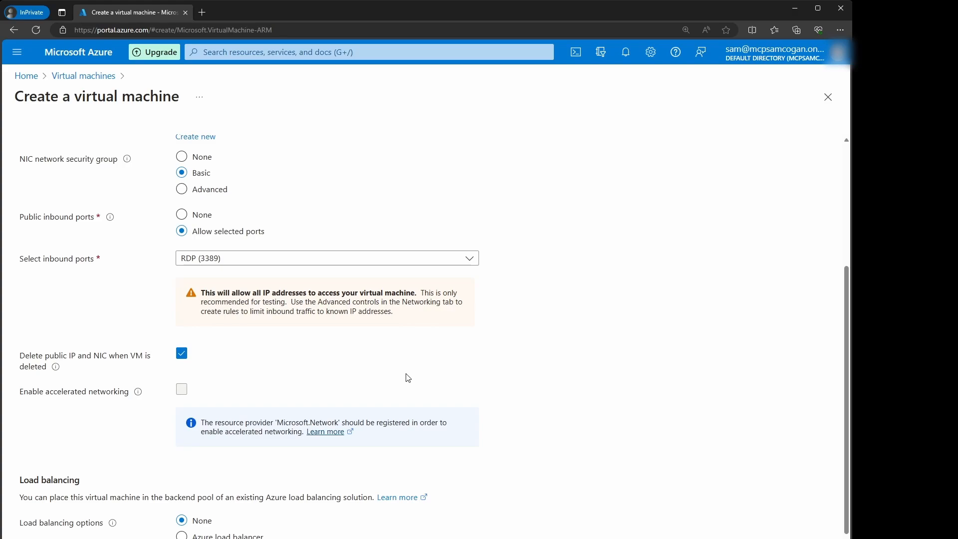
{"action": "scroll", "coordinate": [408, 377], "scroll_direction": "down", "scroll_amount": 1}
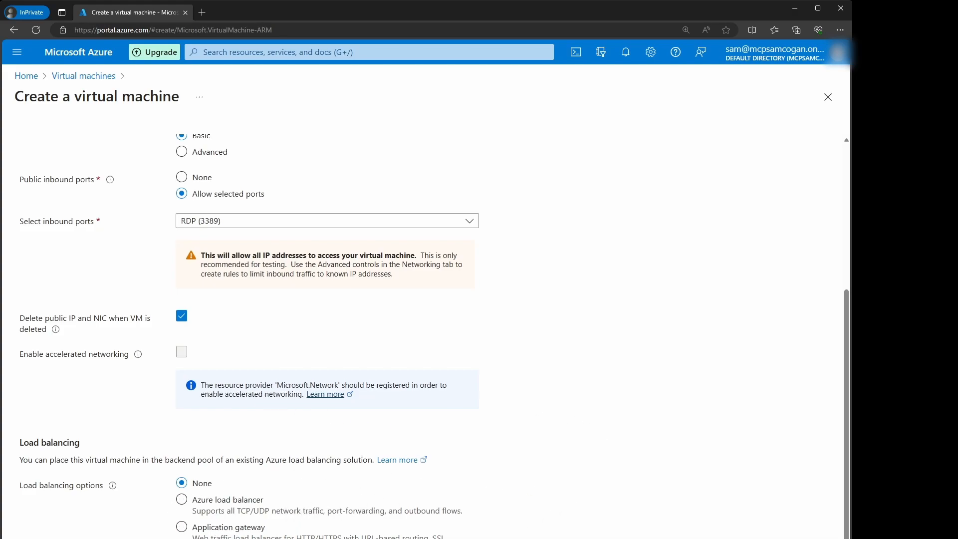
{"action": "left_click", "coordinate": [294, 537]}
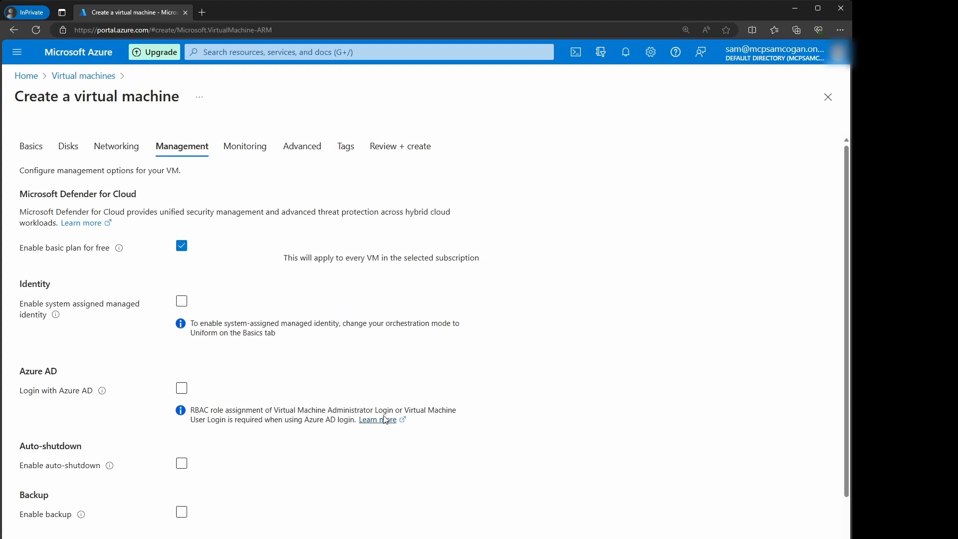
Step: Enable Azure AD sign-in and leave auto-shutdown off on the Management tab
{"action": "scroll", "coordinate": [102, 399], "scroll_direction": "down", "scroll_amount": 1}
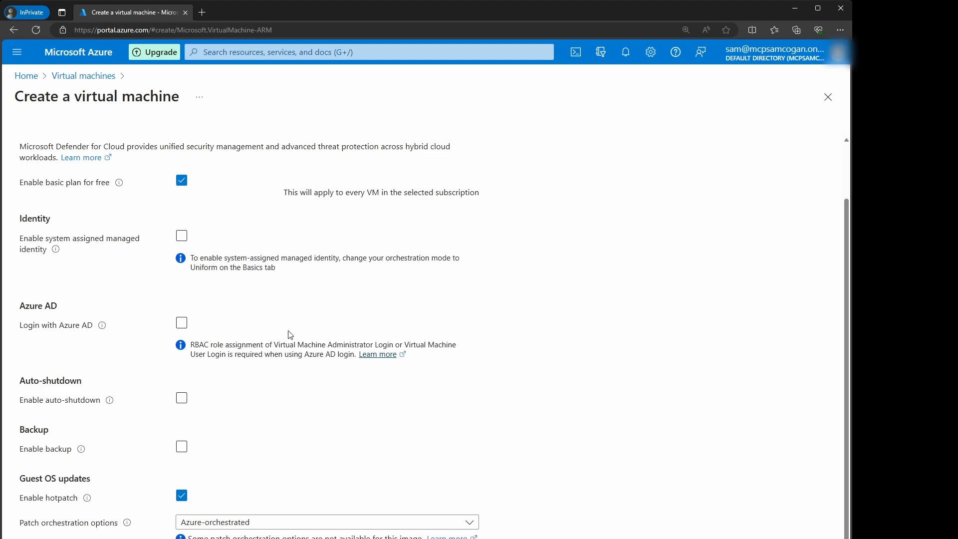
{"action": "left_click", "coordinate": [182, 323]}
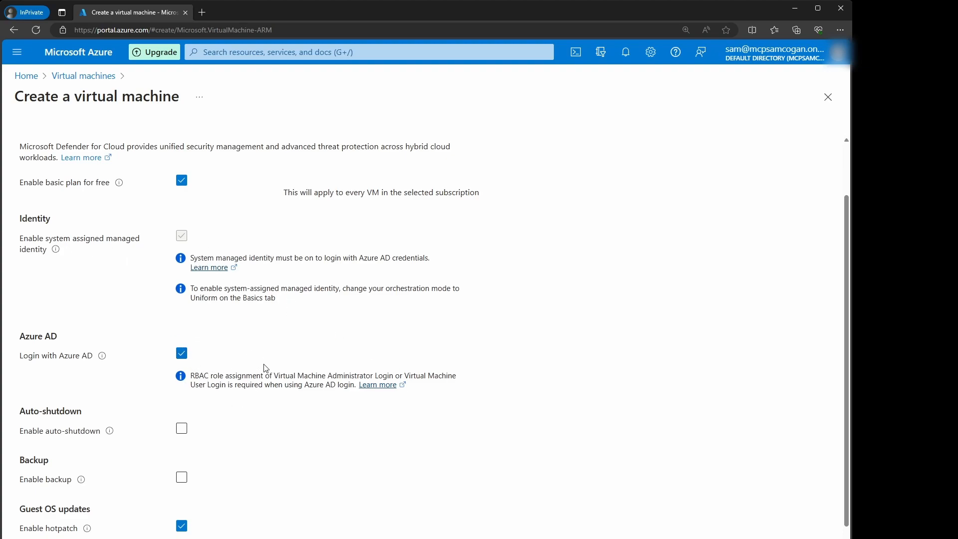
{"action": "scroll", "coordinate": [267, 369], "scroll_direction": "down", "scroll_amount": 1}
{"action": "left_click", "coordinate": [181, 390]}
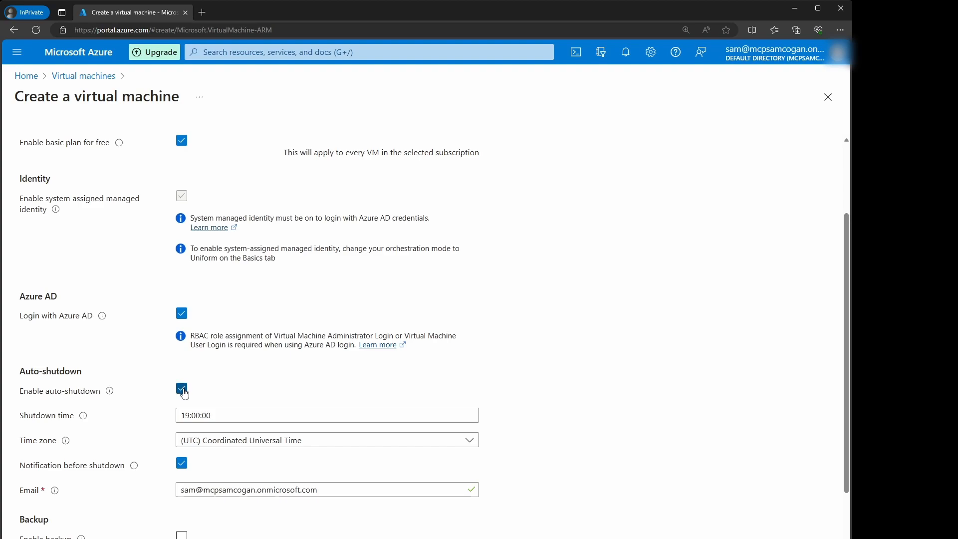
{"action": "left_click", "coordinate": [182, 390]}
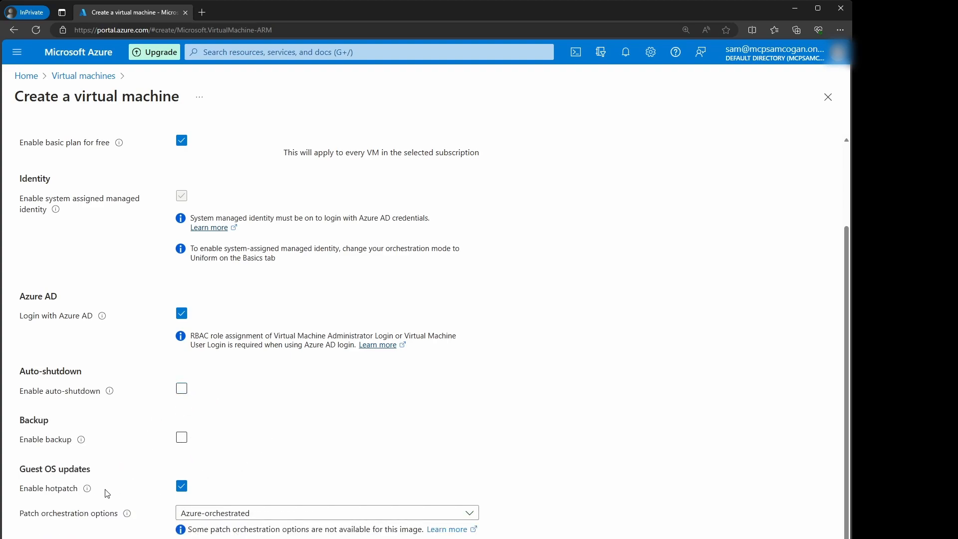
{"action": "mouse_move", "coordinate": [87, 489]}
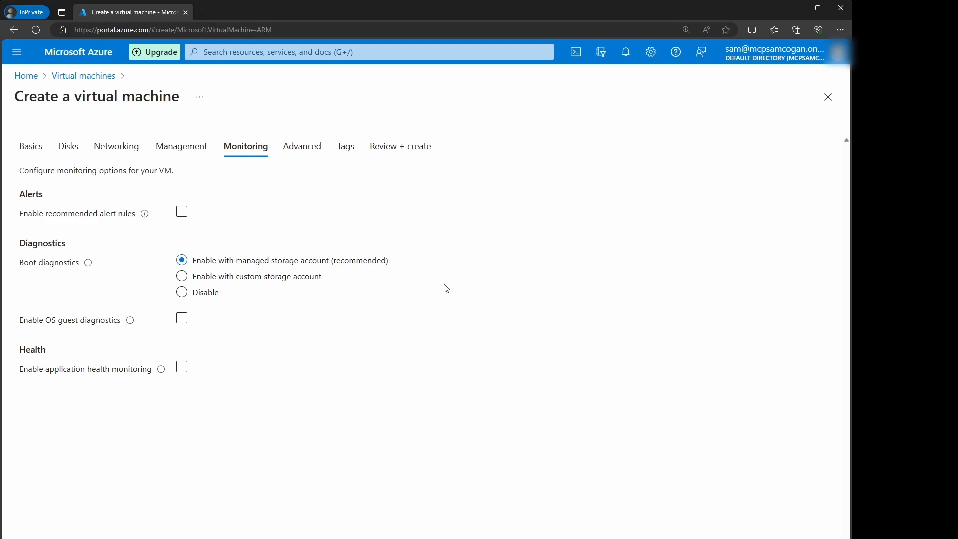
Step: Pass through the Advanced and Tags tabs unchanged to Review + create
{"action": "left_click", "coordinate": [224, 537]}
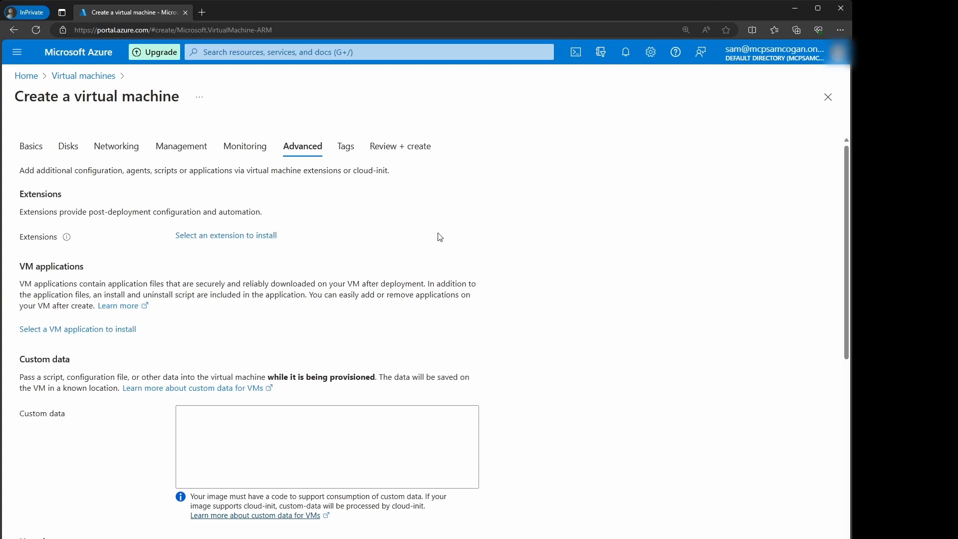
{"action": "scroll", "coordinate": [310, 268], "scroll_direction": "down", "scroll_amount": 6}
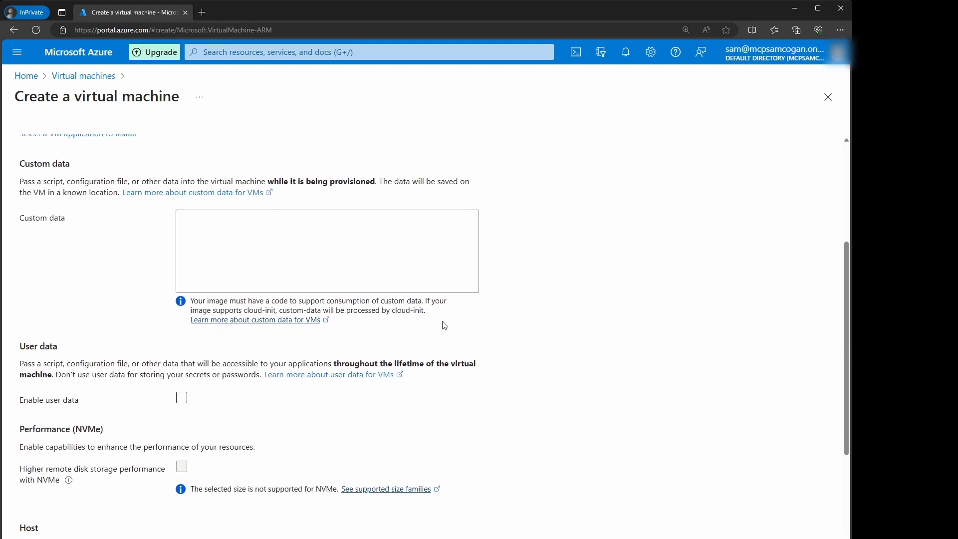
{"action": "scroll", "coordinate": [574, 427], "scroll_direction": "down", "scroll_amount": 2}
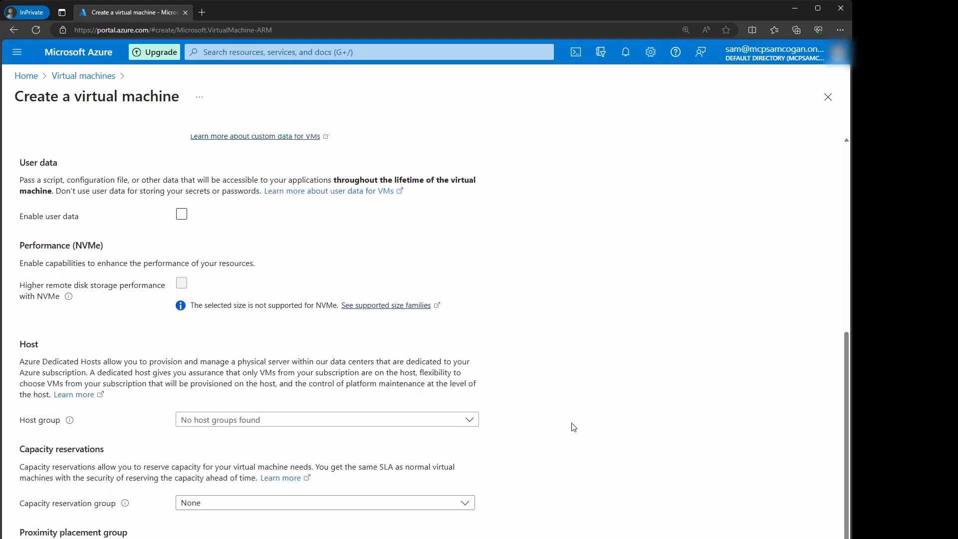
{"action": "scroll", "coordinate": [612, 428], "scroll_direction": "up", "scroll_amount": 5}
{"action": "scroll", "coordinate": [613, 431], "scroll_direction": "up", "scroll_amount": 3}
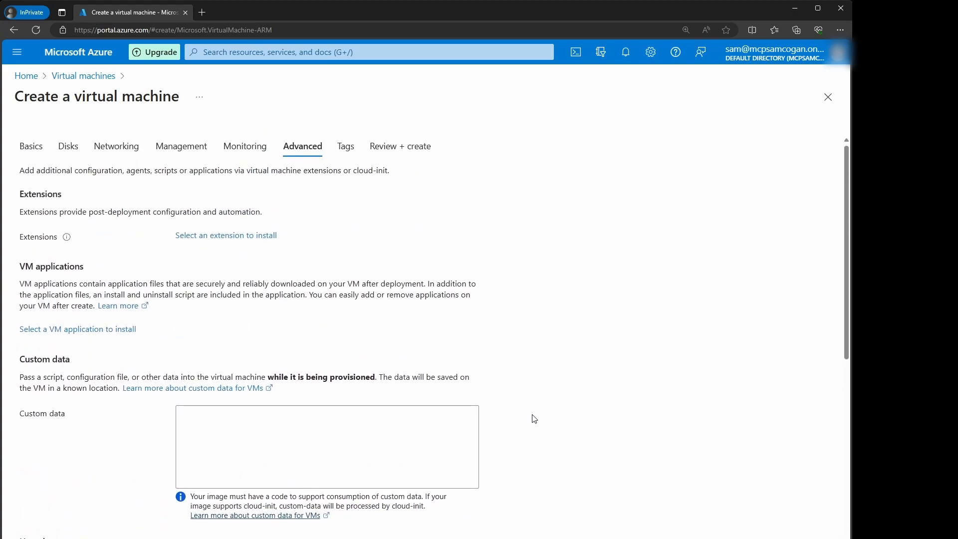
{"action": "left_click", "coordinate": [240, 536]}
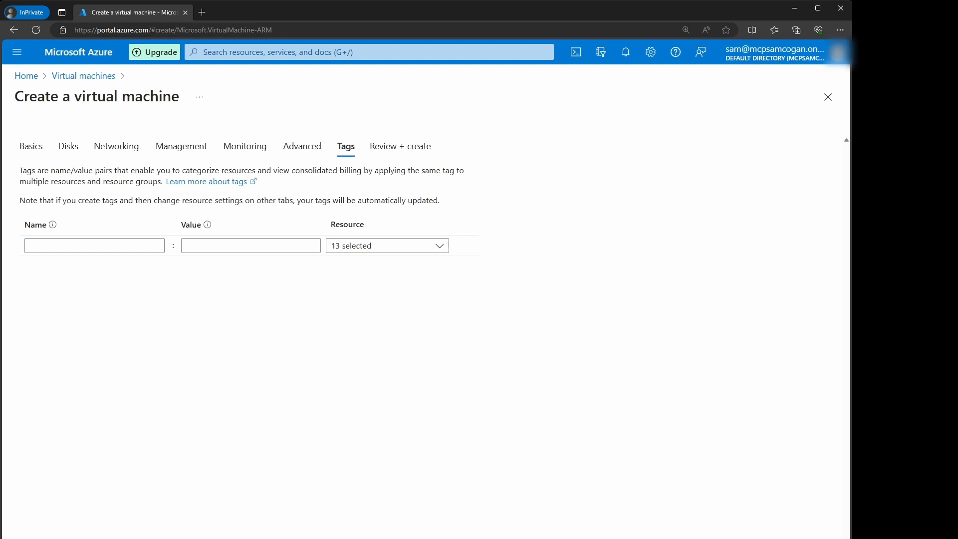
{"action": "left_click", "coordinate": [199, 538]}
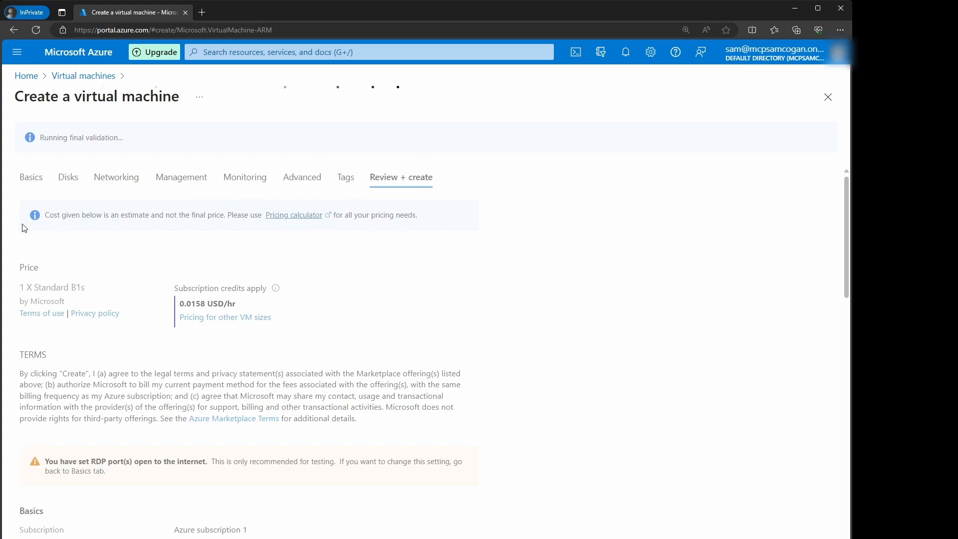
Step: Scroll through the validated review summary of the DemoVm configuration
{"action": "scroll", "coordinate": [164, 444], "scroll_direction": "down", "scroll_amount": 15}
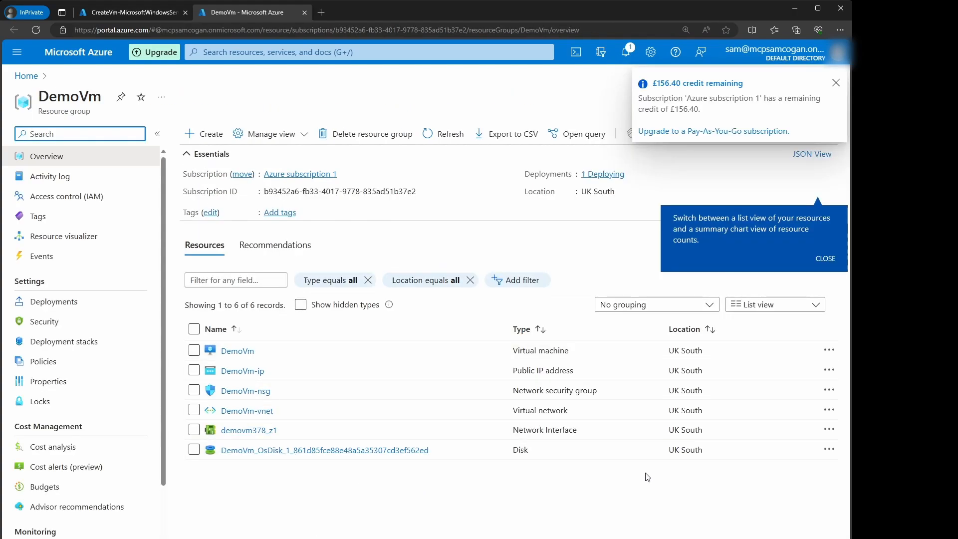
Step: Open DemoVm's Networking page showing the inbound RDP rule on port 3389
{"action": "left_click", "coordinate": [237, 351]}
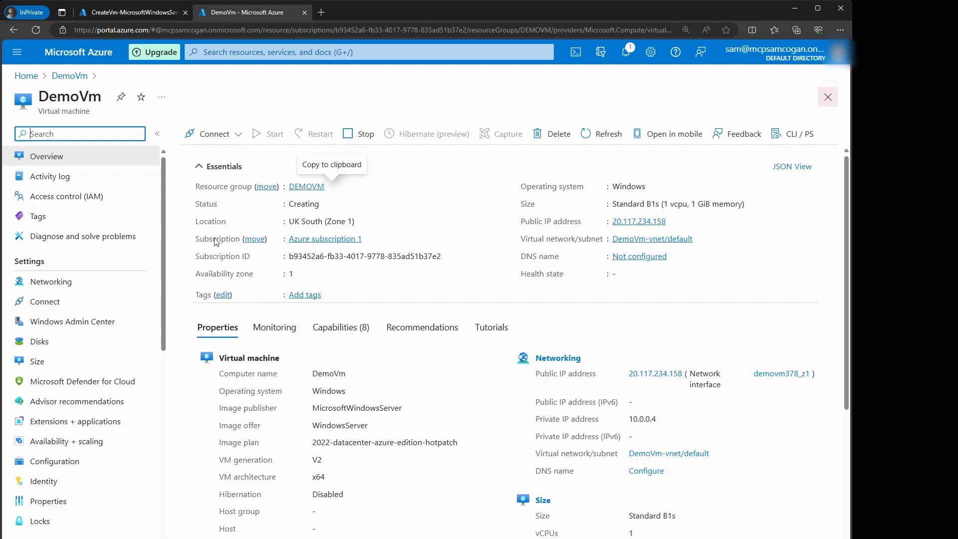
{"action": "left_click", "coordinate": [37, 281]}
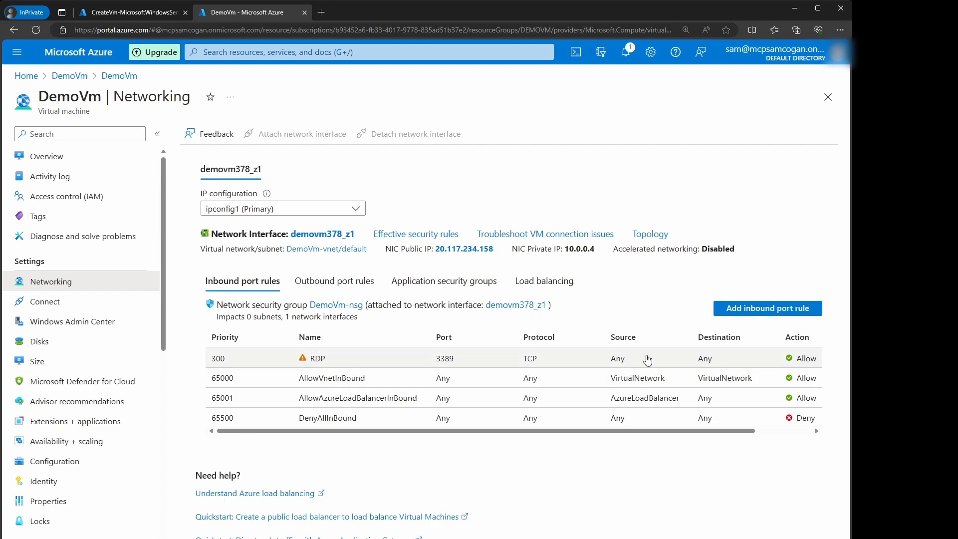
Step: Set the RDP inbound rule's source to My IP address
{"action": "left_click", "coordinate": [251, 364]}
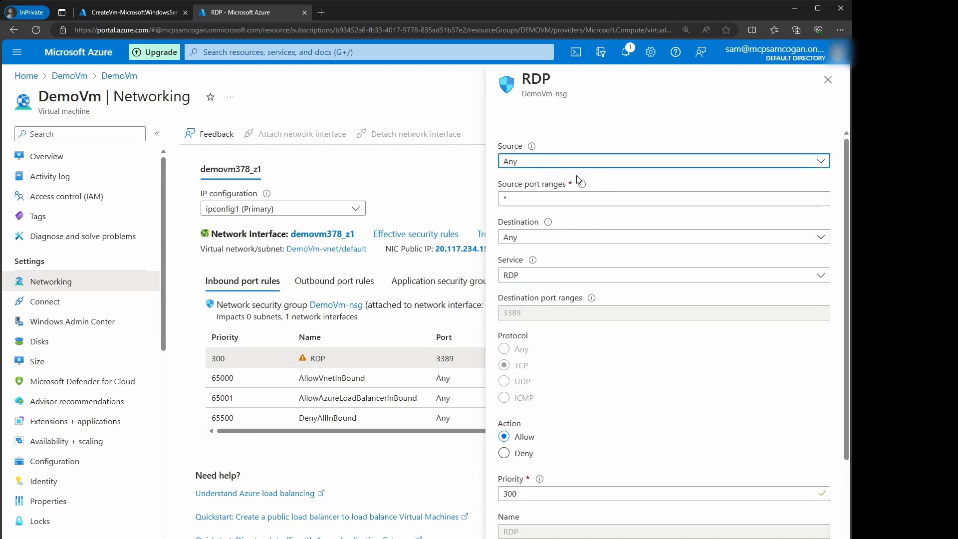
{"action": "left_click", "coordinate": [561, 165]}
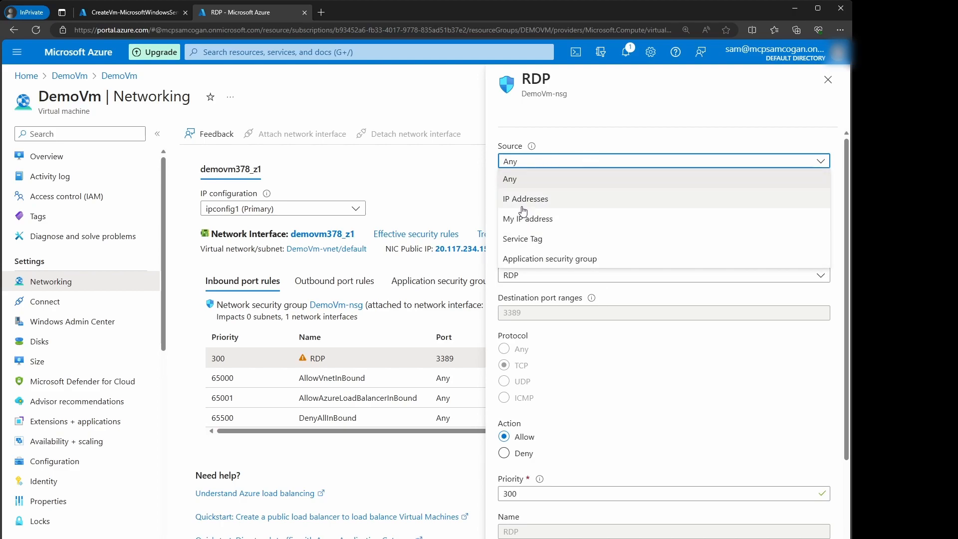
{"action": "left_click", "coordinate": [531, 219]}
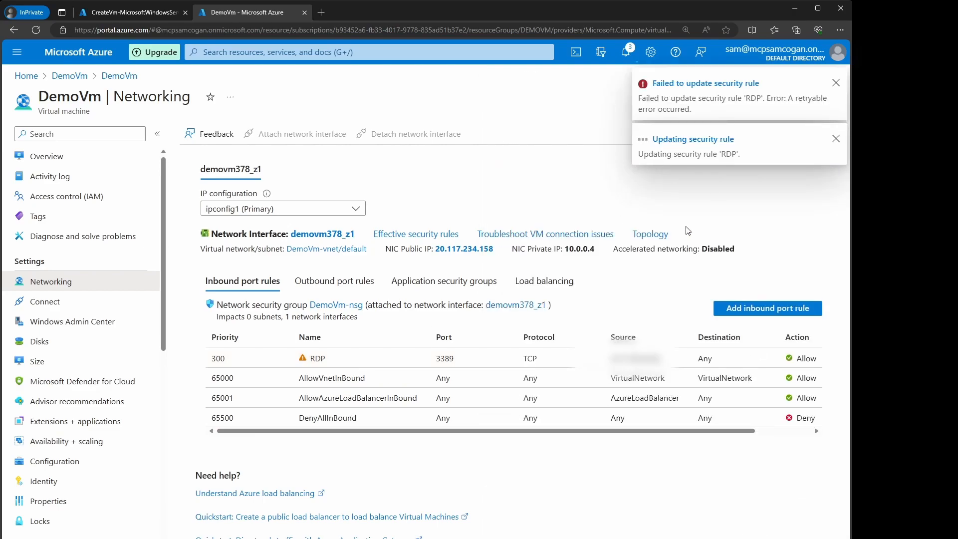
Step: Dismiss the failed-update notification and return to the VM's networking rules
{"action": "left_click", "coordinate": [835, 83]}
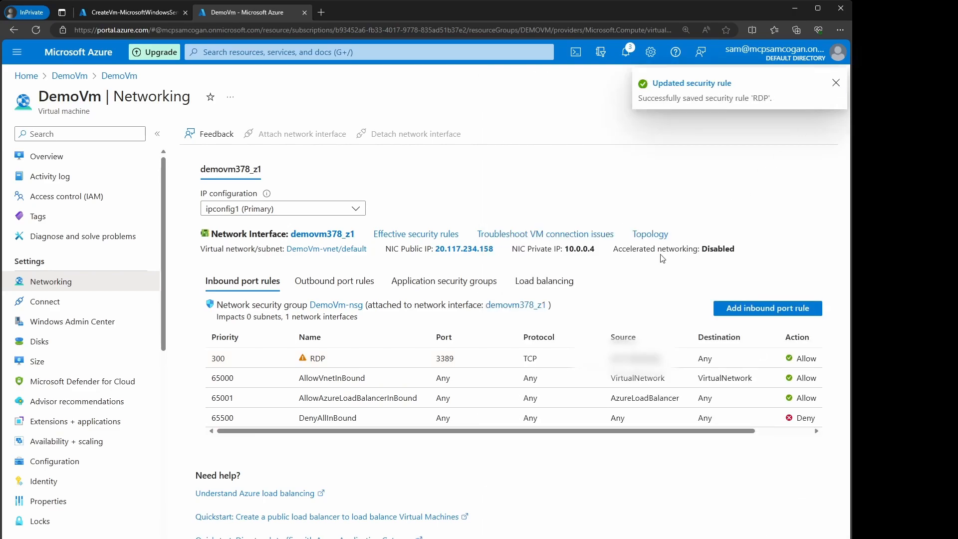
{"action": "left_click", "coordinate": [49, 300]}
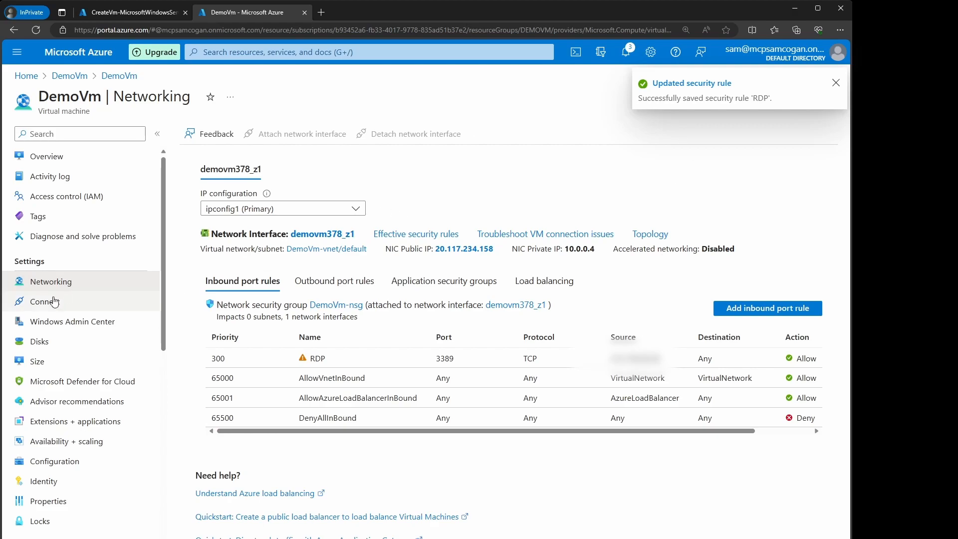
{"action": "left_click", "coordinate": [52, 283]}
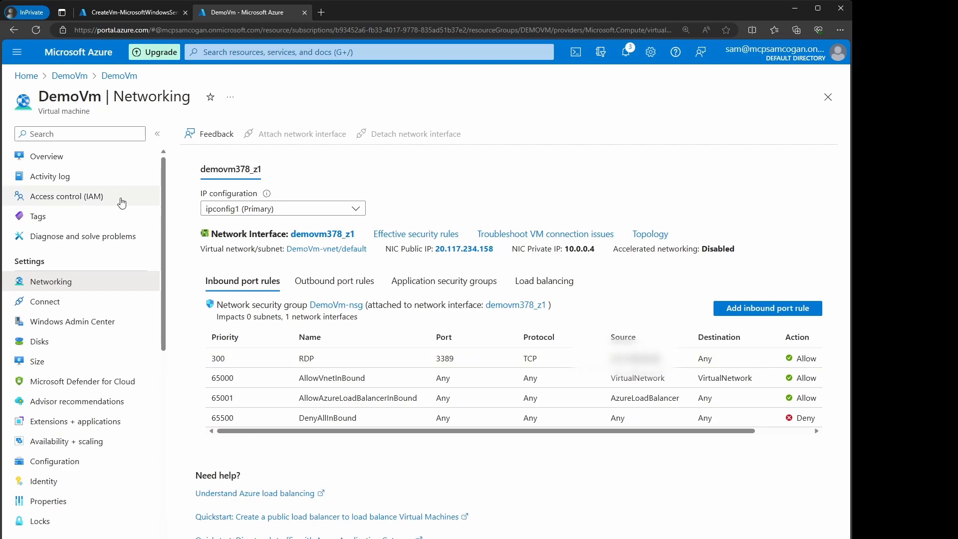
Step: Copy DemoVm's public IP, download its native RDP file, and close the Connect page
{"action": "left_click", "coordinate": [46, 156]}
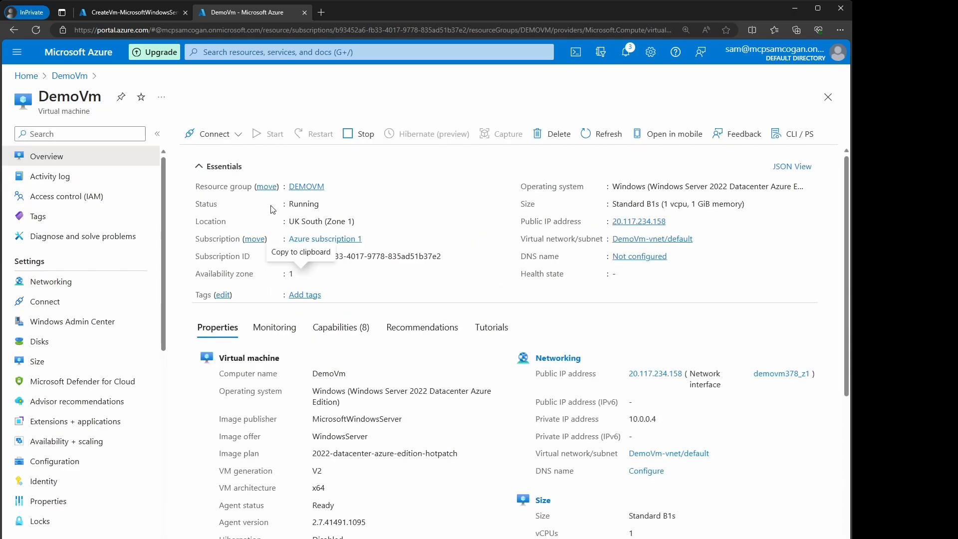
{"action": "left_click", "coordinate": [672, 221]}
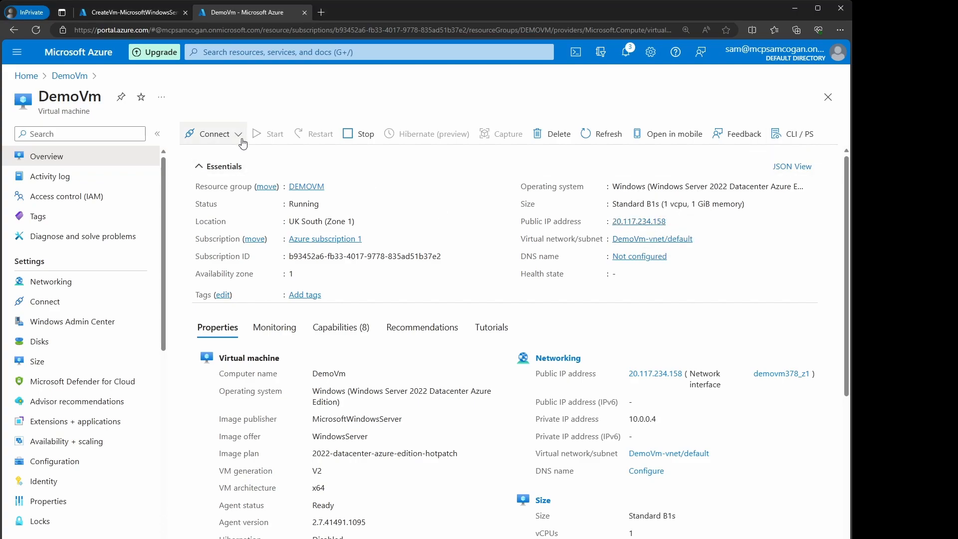
{"action": "left_click", "coordinate": [238, 134]}
{"action": "left_click", "coordinate": [210, 157]}
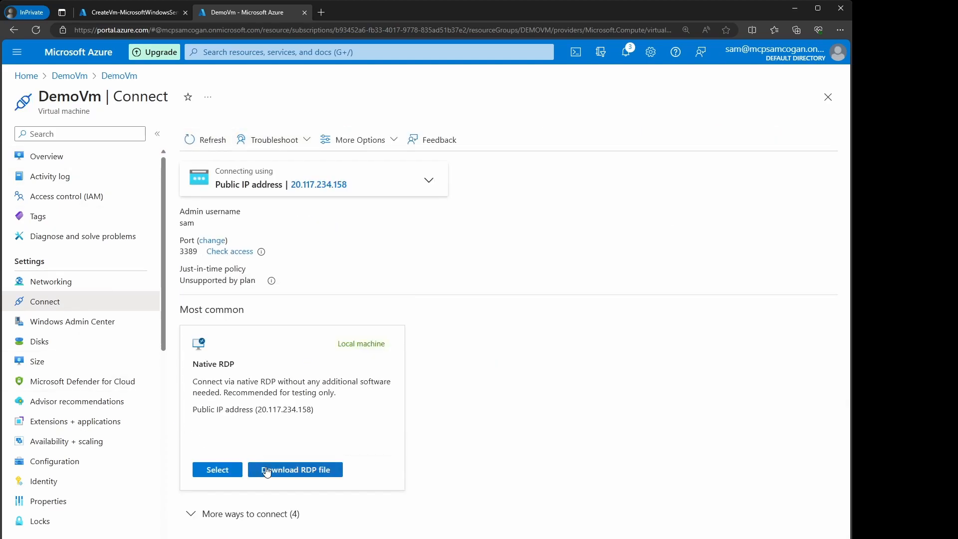
{"action": "left_click", "coordinate": [212, 470]}
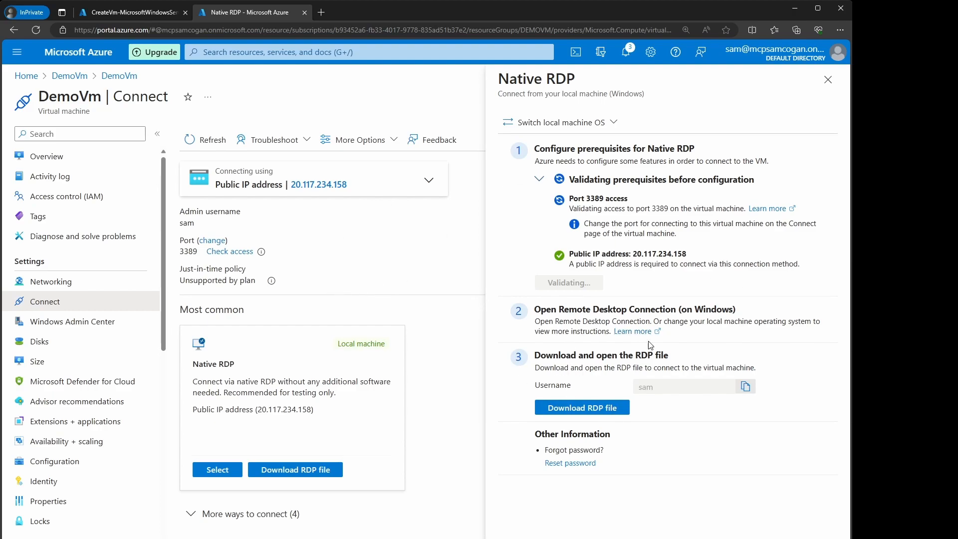
{"action": "left_click", "coordinate": [580, 410]}
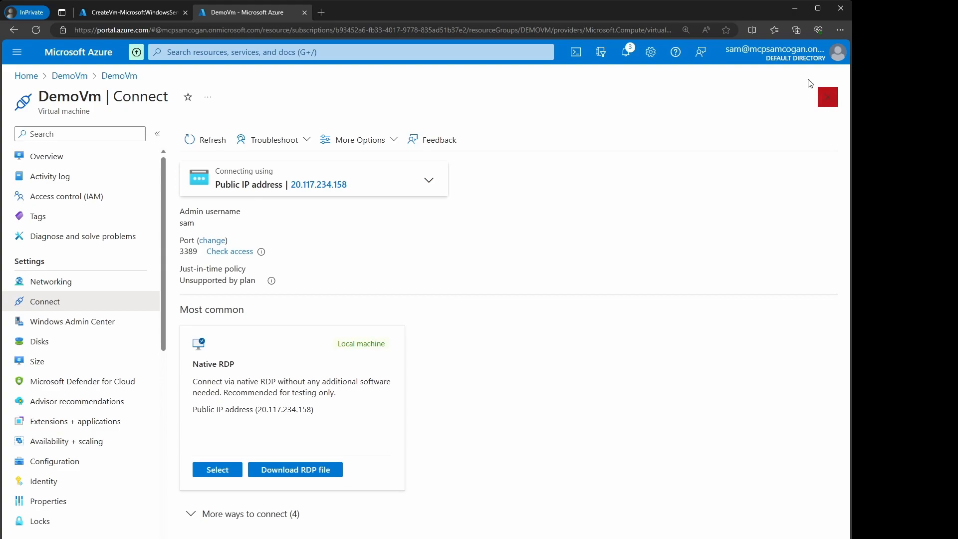
{"action": "left_click", "coordinate": [92, 154]}
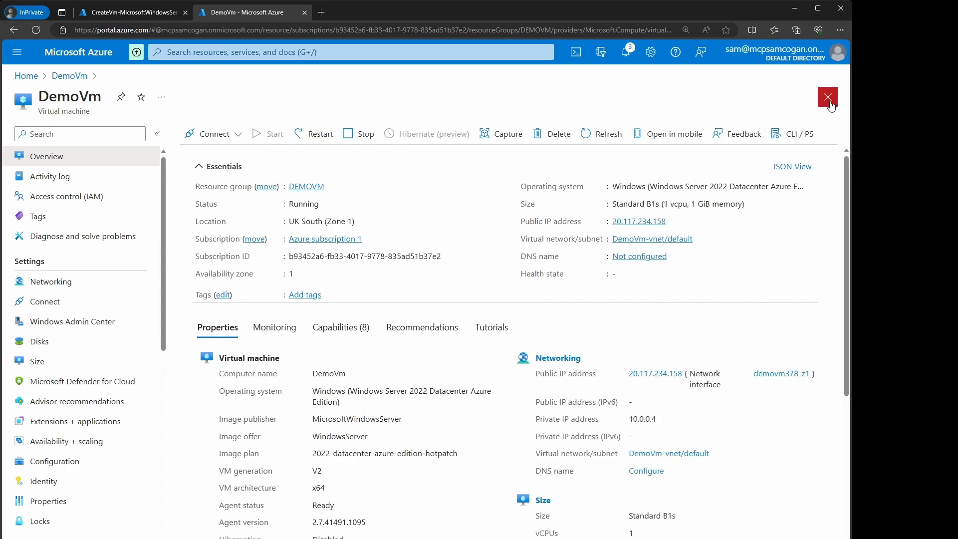
Step: Delete the DEMOVM resource group, confirming permanent deletion in the dialog
{"action": "left_click", "coordinate": [306, 187]}
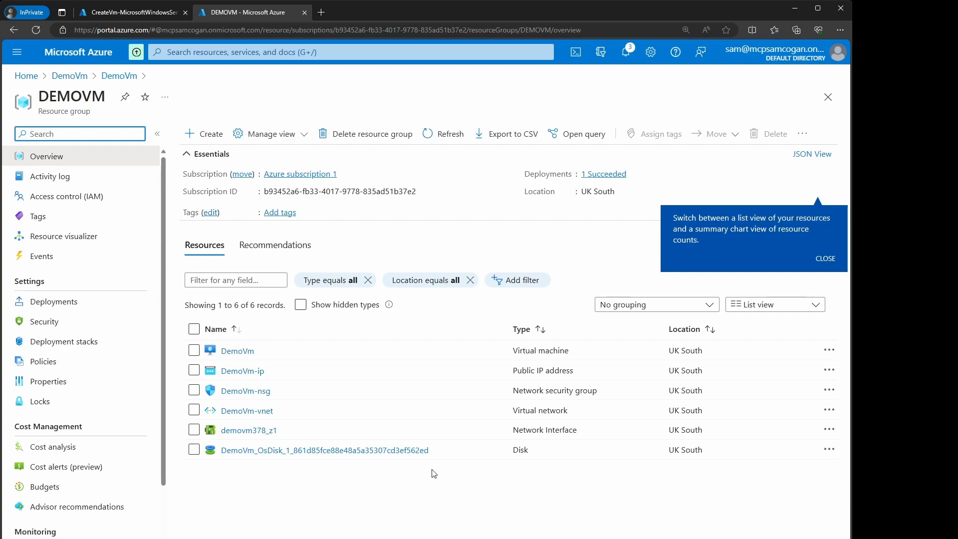
{"action": "left_click", "coordinate": [355, 135]}
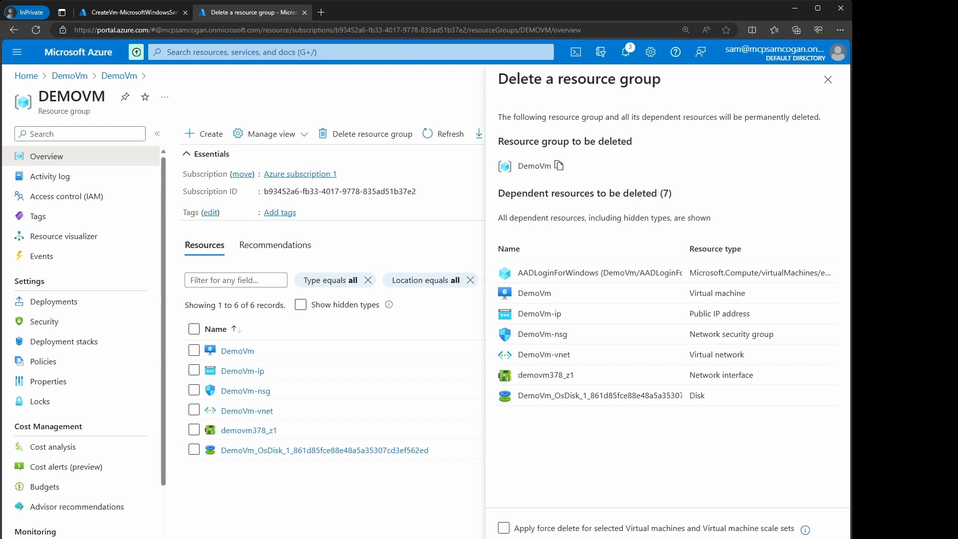
{"action": "key", "text": "Return"}
{"action": "left_click", "coordinate": [656, 394]}
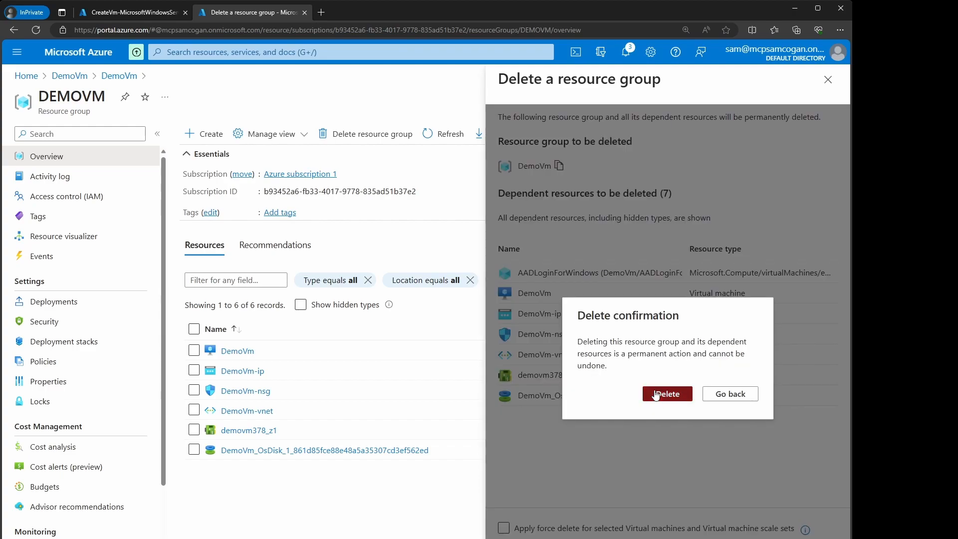